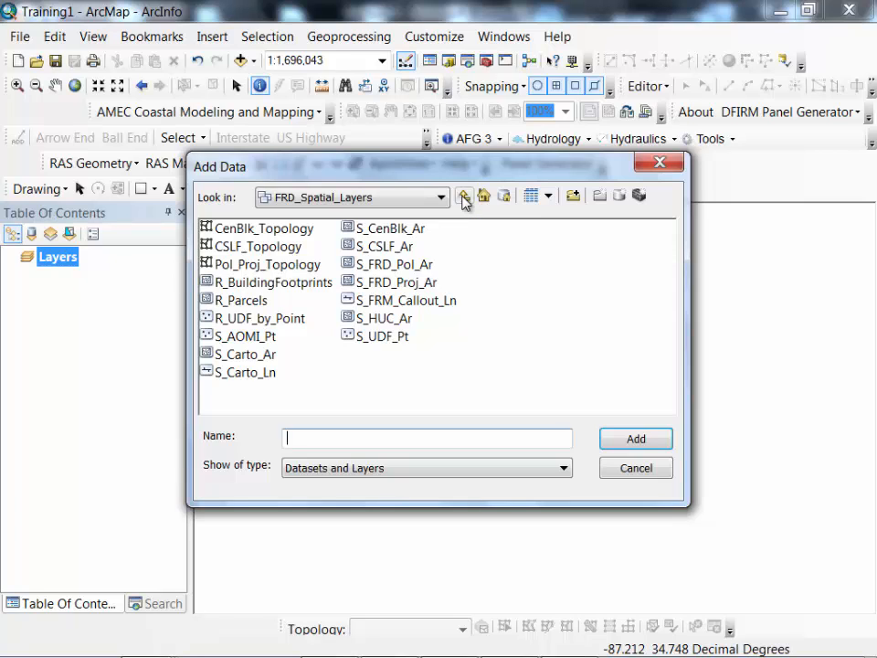
# Add the depth_01pct raster from FRD_13043726S_150930.gdb and go to the Section 2 Slide 12 Depth Grid Comparison bookmark.
pyautogui.click(464, 198)
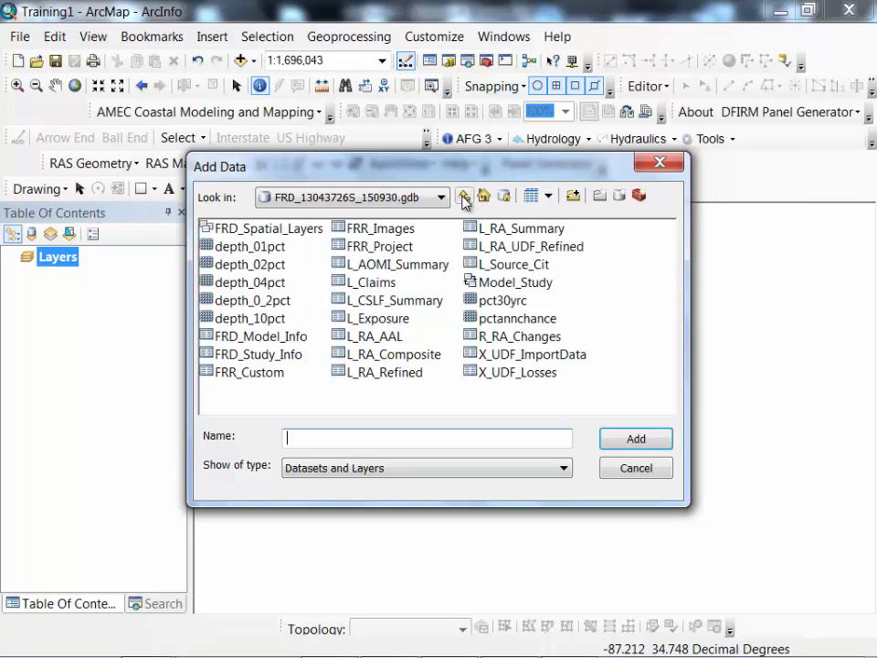
pyautogui.click(248, 247)
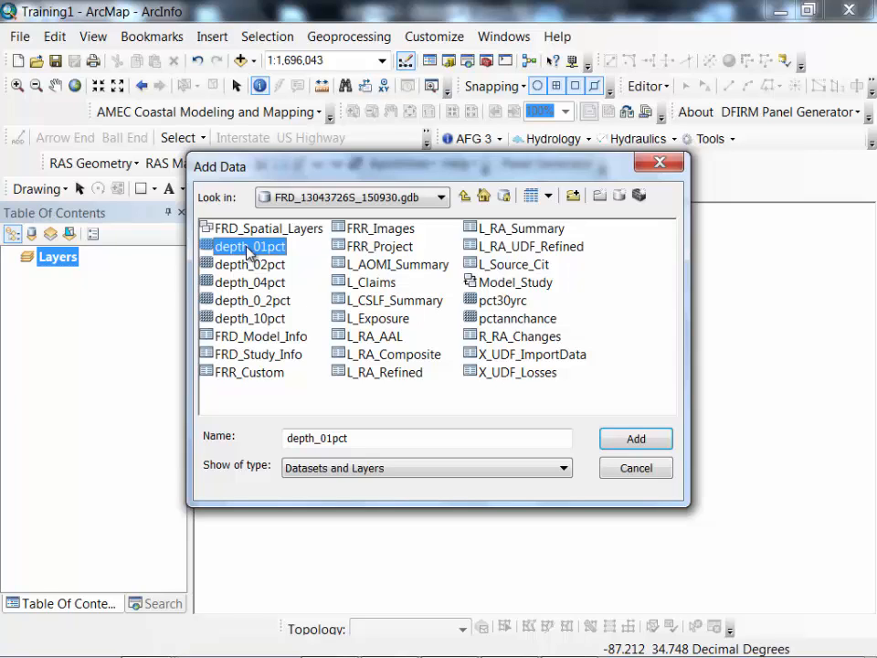
pyautogui.click(610, 443)
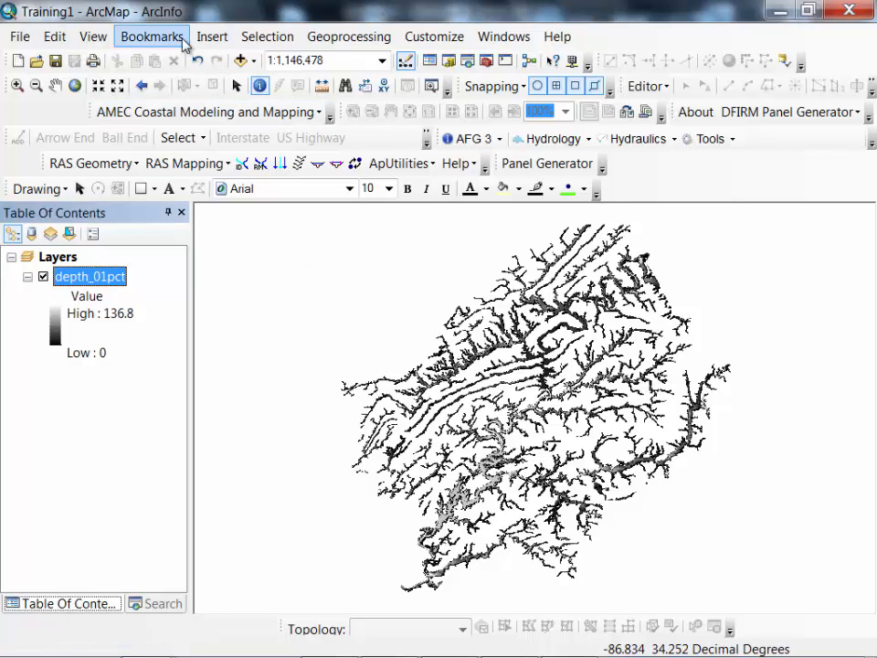
pyautogui.click(153, 37)
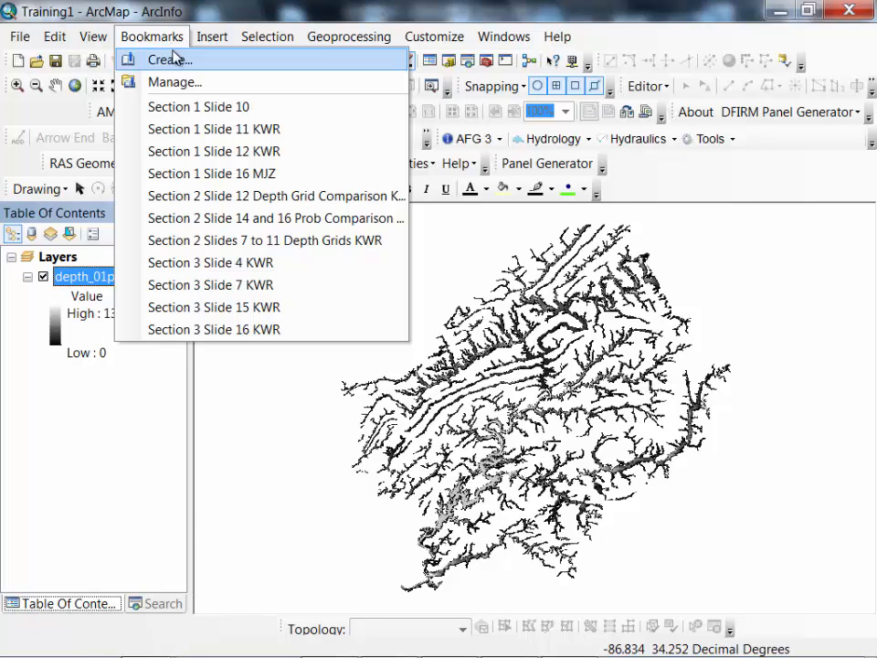
pyautogui.click(239, 196)
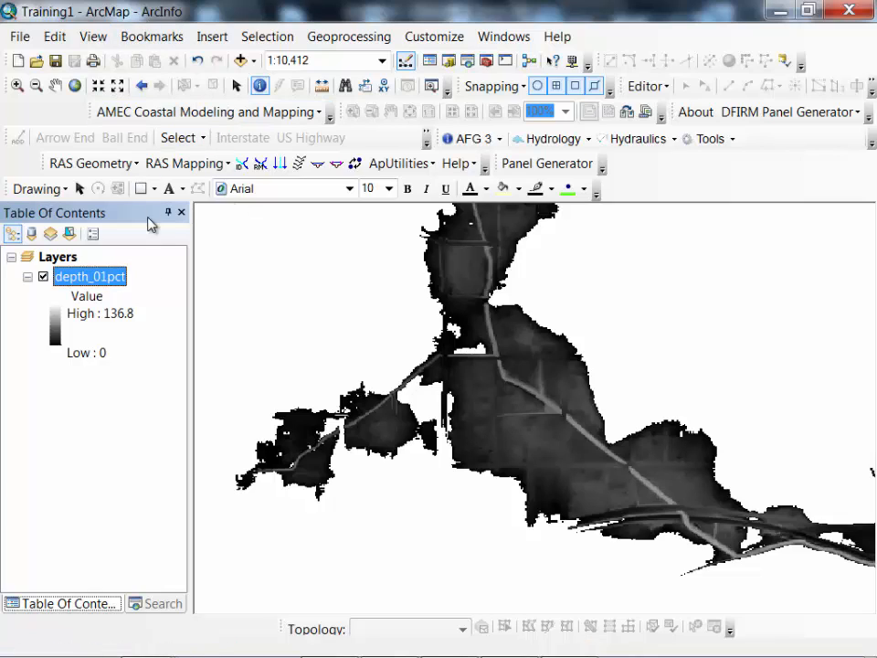
# Change the depth_01pct layer's symbology from stretched to Classified in its layer properties.
pyautogui.rightClick(115, 284)
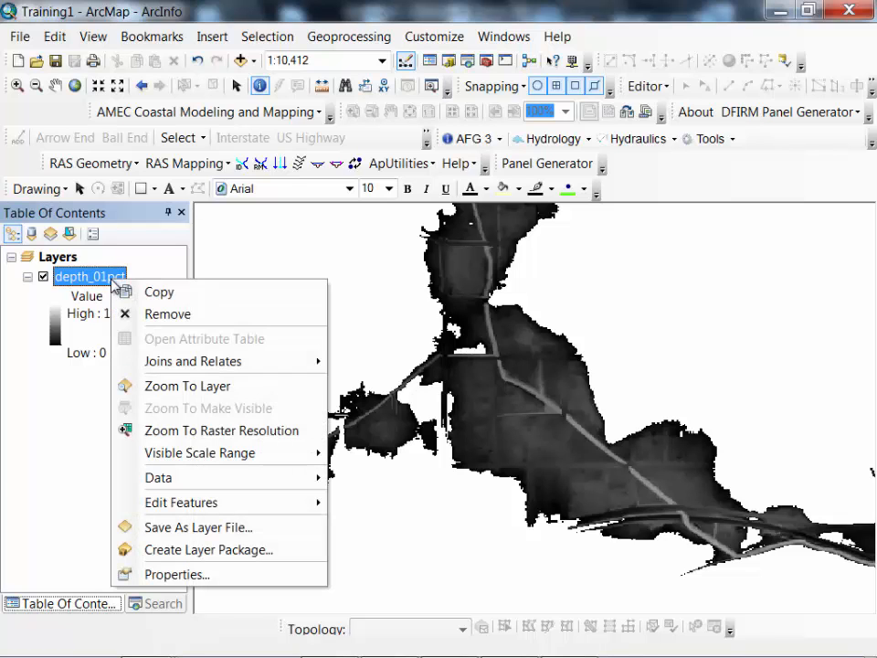
pyautogui.click(161, 577)
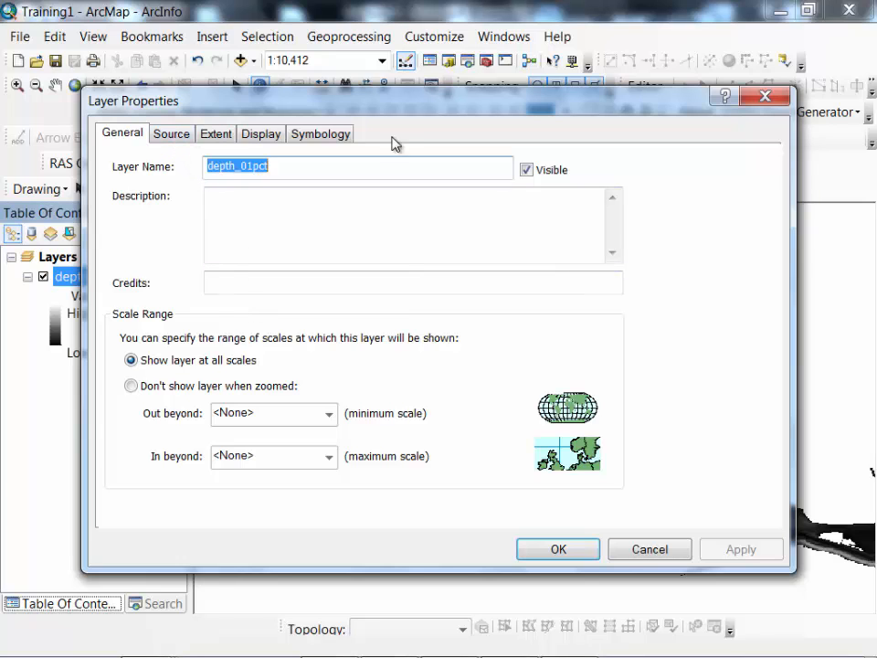
pyautogui.click(337, 137)
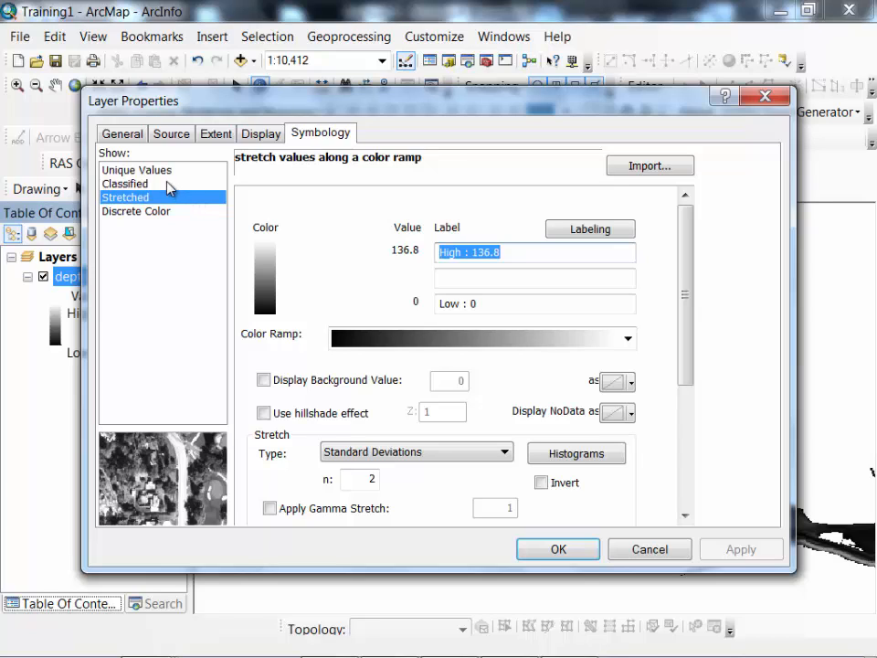
pyautogui.click(143, 185)
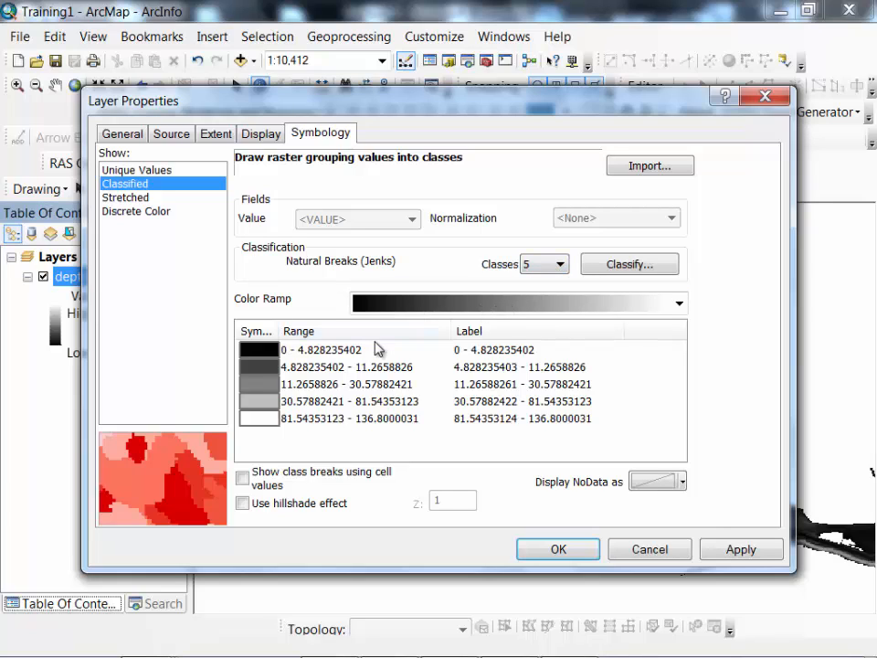
# Set the first four class break values of the depth grid to 2, 4, 6 and 8, keeping the maximum as the last break.
pyautogui.click(605, 269)
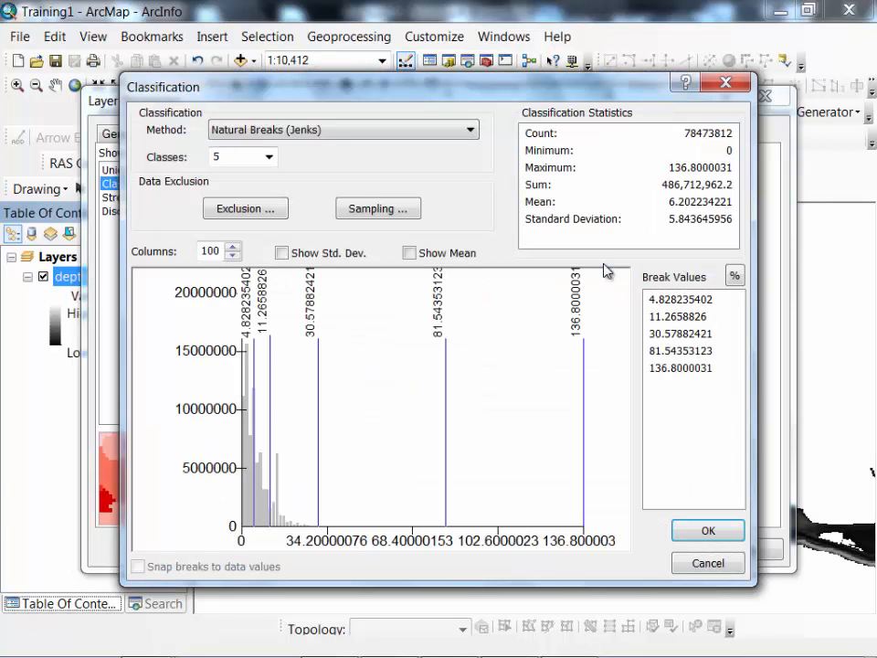
pyautogui.click(657, 299)
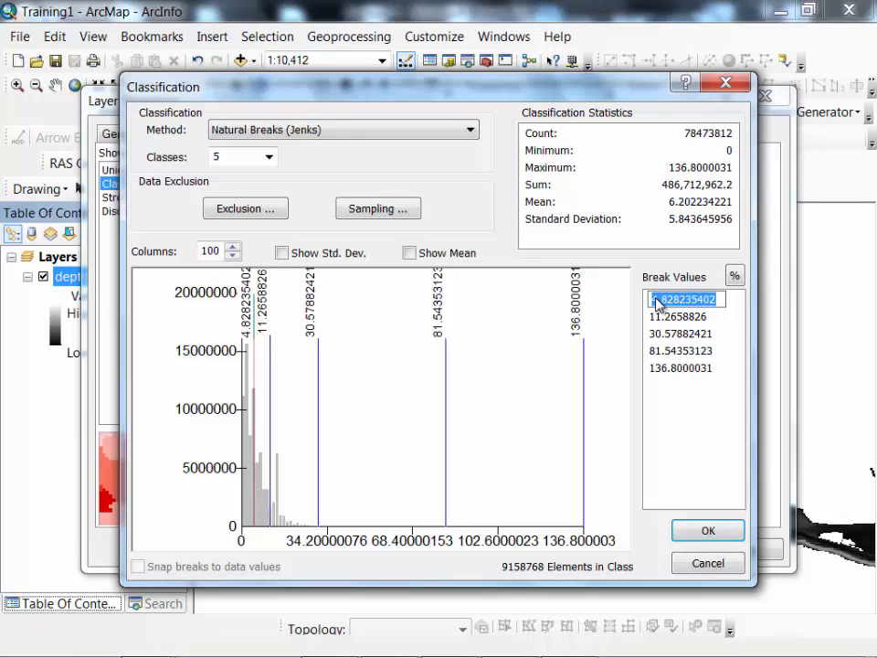
pyautogui.write('2')
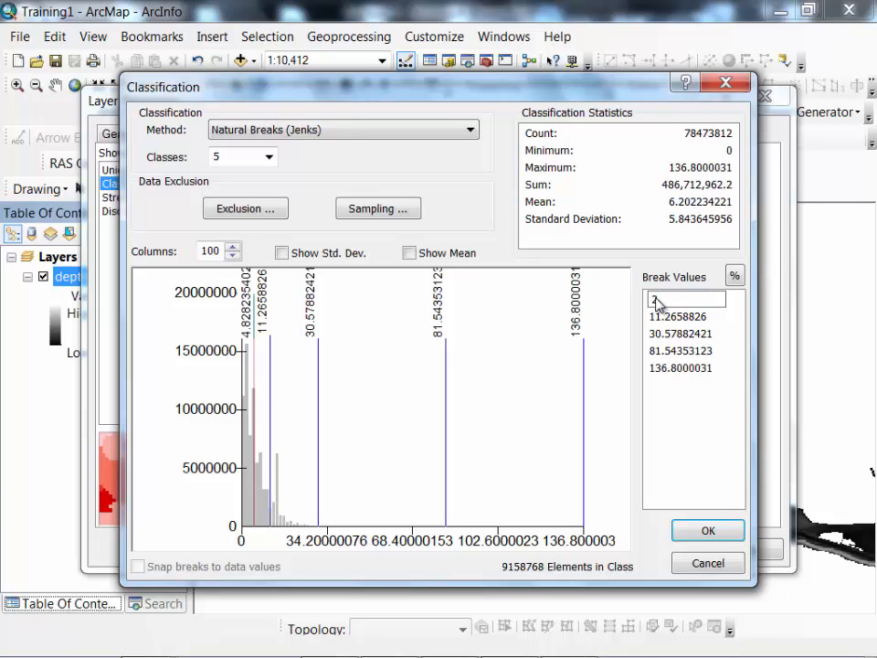
pyautogui.click(672, 318)
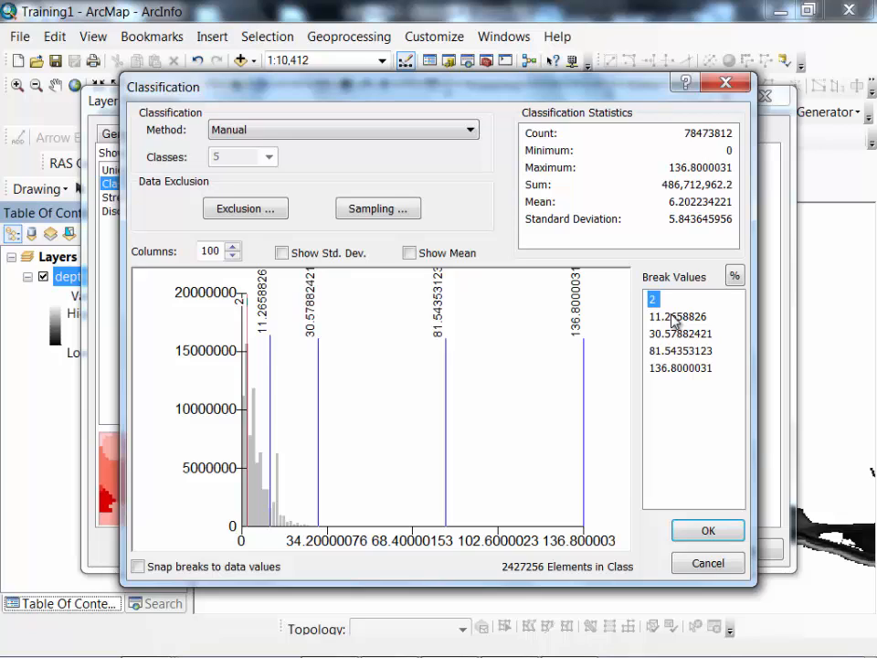
pyautogui.click(676, 322)
pyautogui.click(677, 320)
pyautogui.write('4')
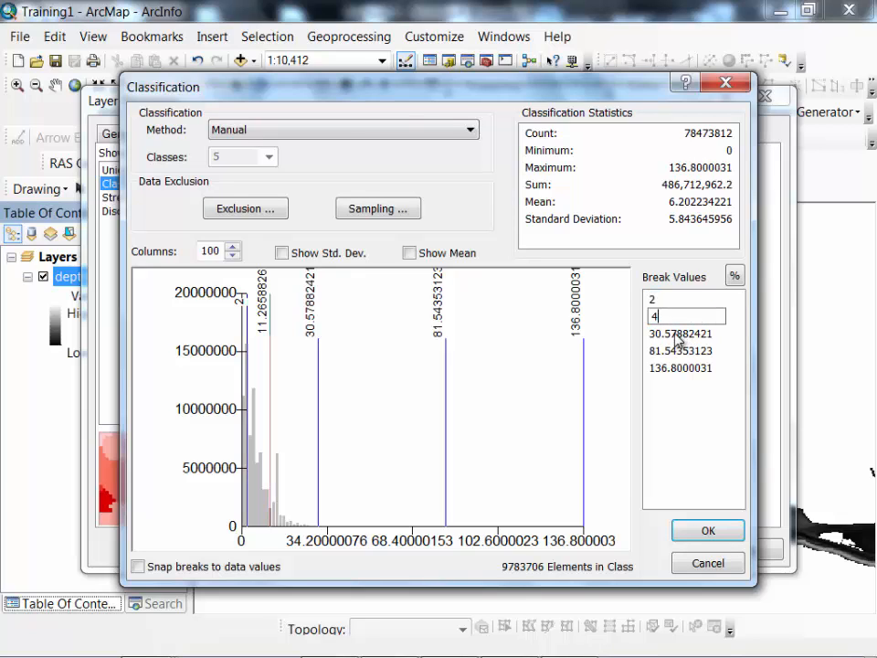
pyautogui.click(677, 336)
pyautogui.click(677, 336)
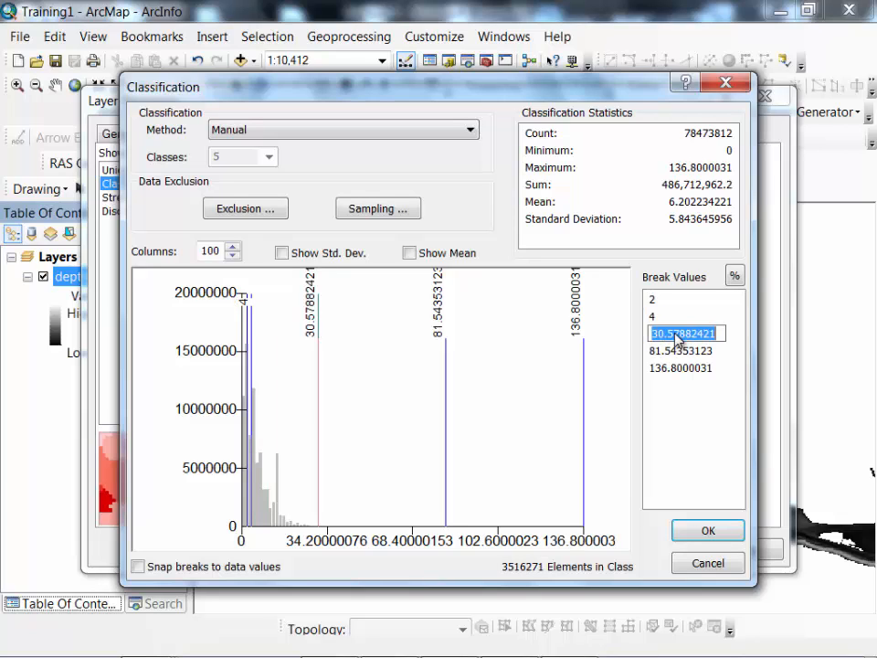
pyautogui.write('6')
pyautogui.press('Return')
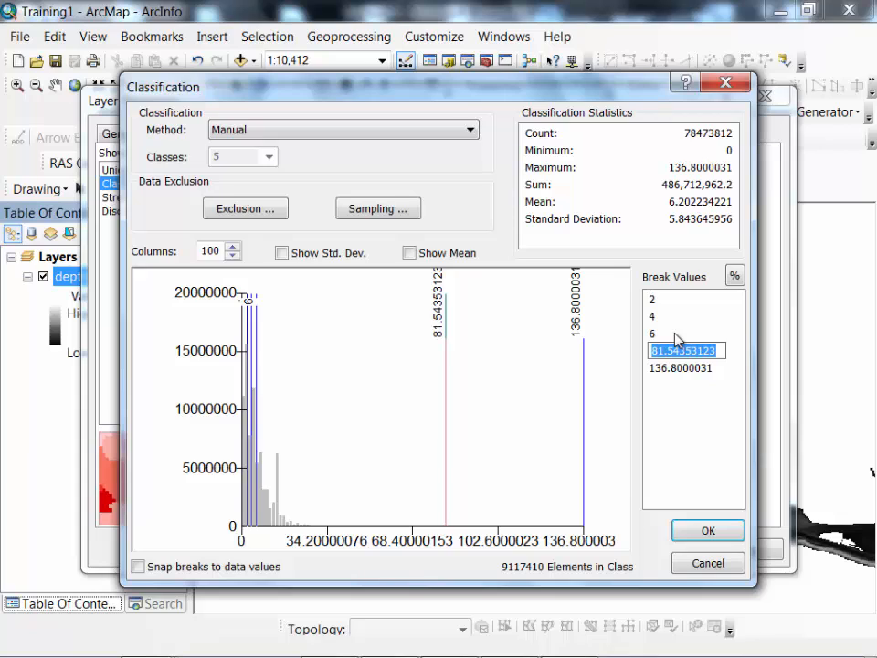
pyautogui.write('8')
pyautogui.press('Return')
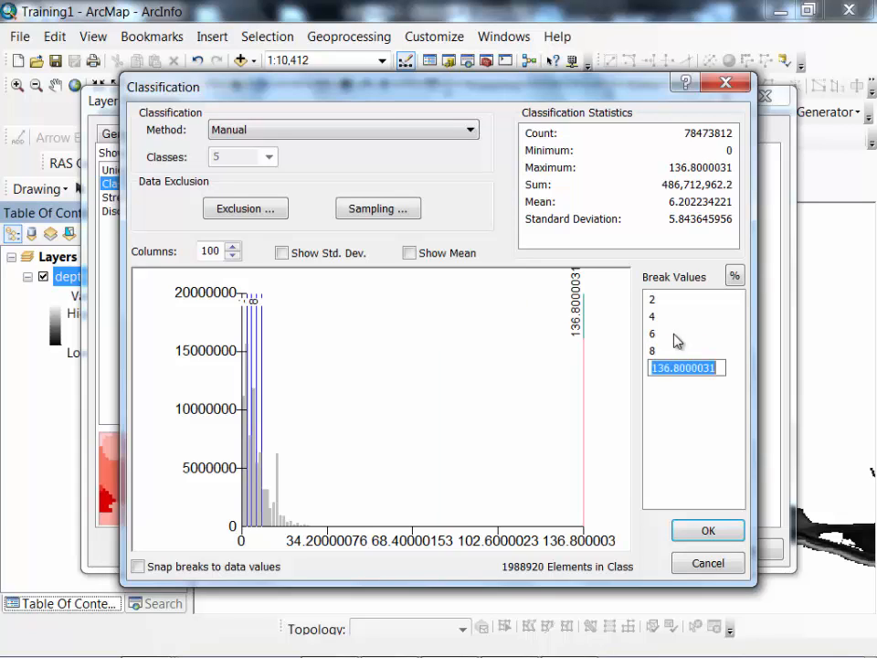
pyautogui.click(721, 534)
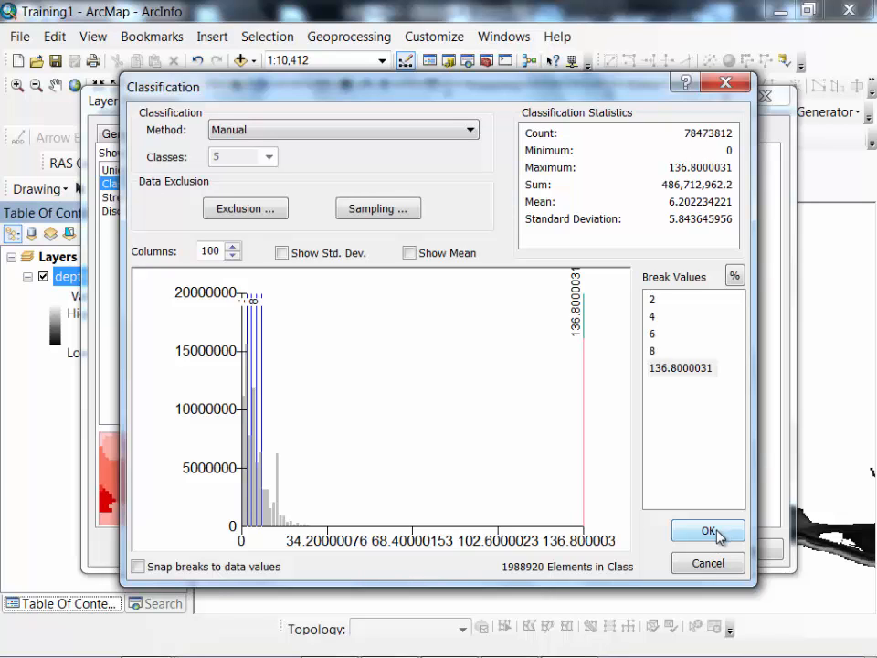
pyautogui.click(720, 535)
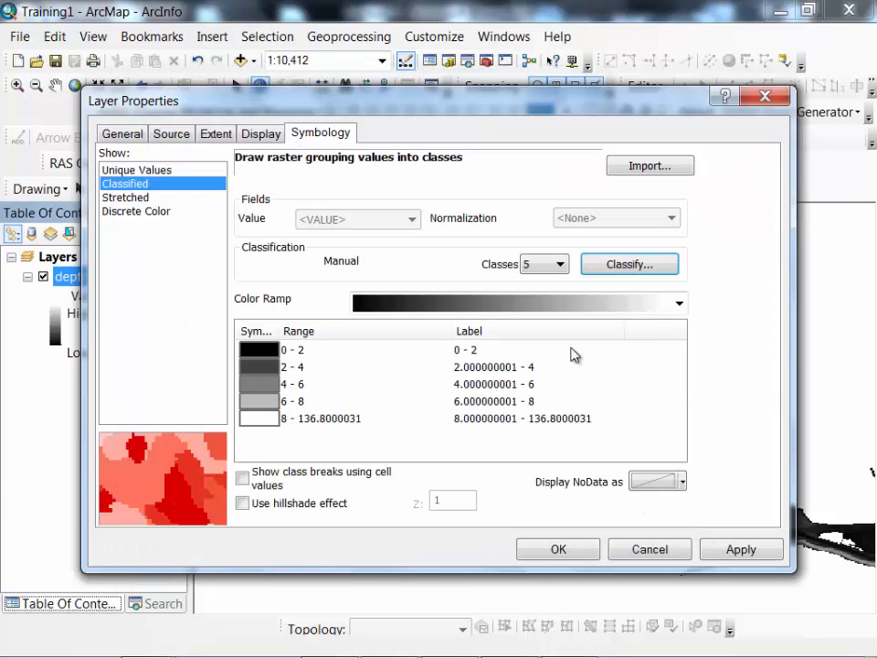
# Give the classified depth grid the green-yellow-red color ramp and apply the symbology to the map.
pyautogui.click(683, 303)
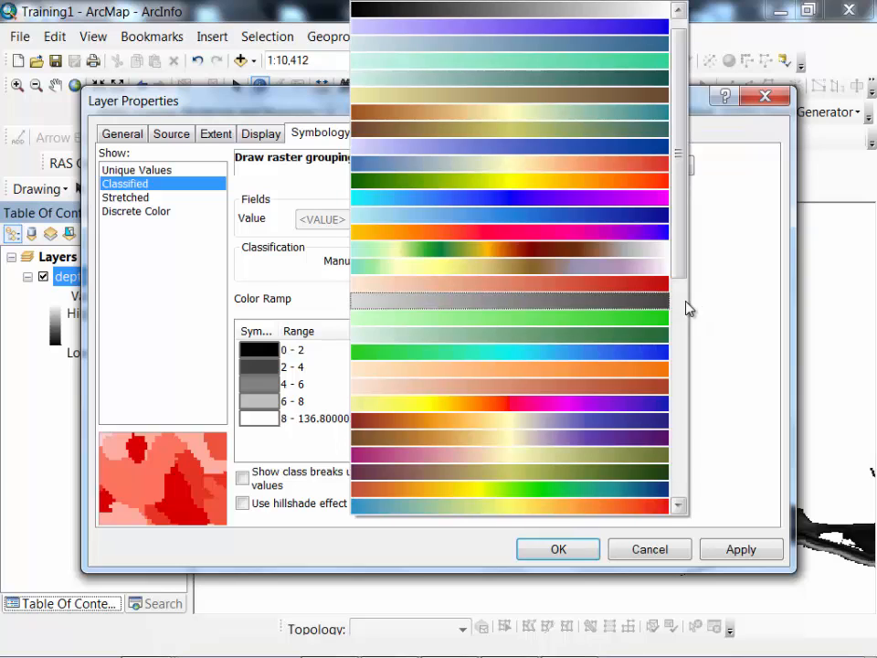
pyautogui.click(614, 182)
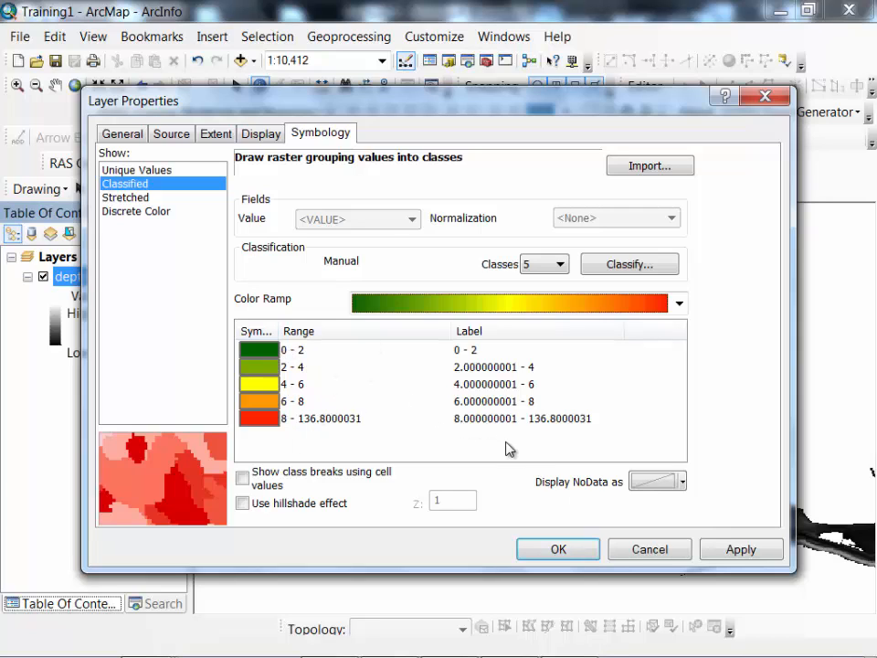
pyautogui.click(546, 551)
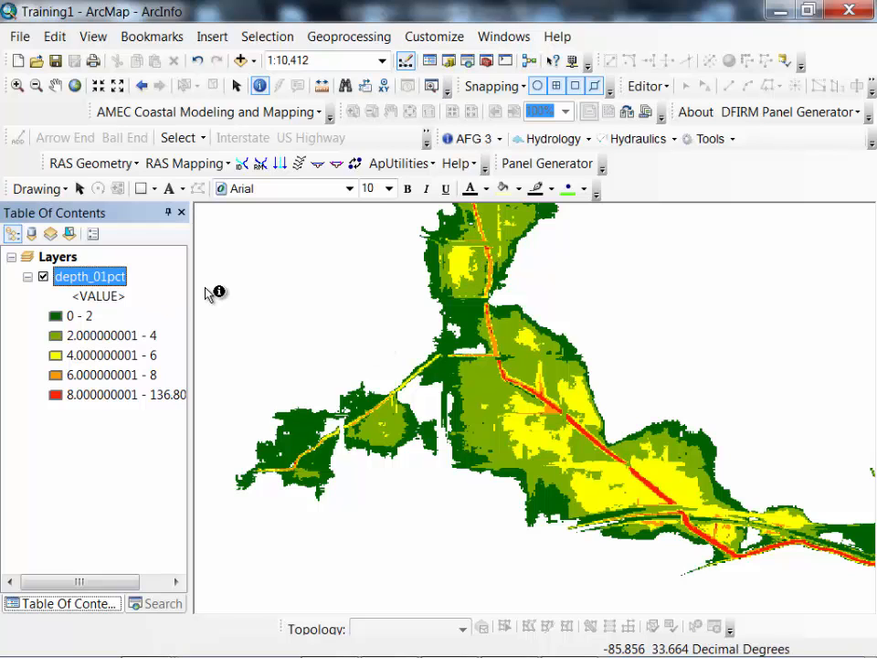
# Reopen the depth_01pct layer's symbology and reduce the number of classes to 2.
pyautogui.rightClick(108, 282)
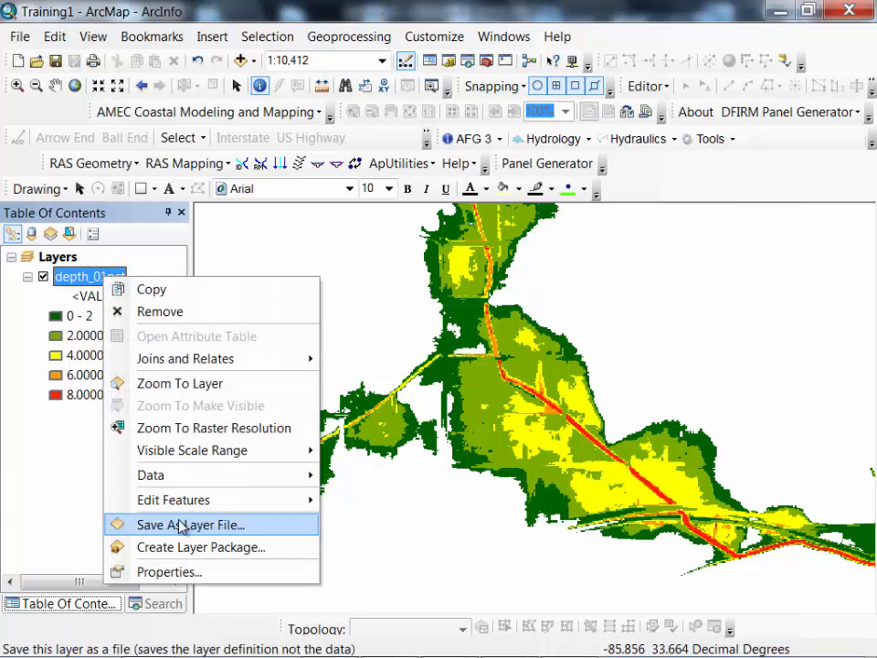
pyautogui.click(180, 574)
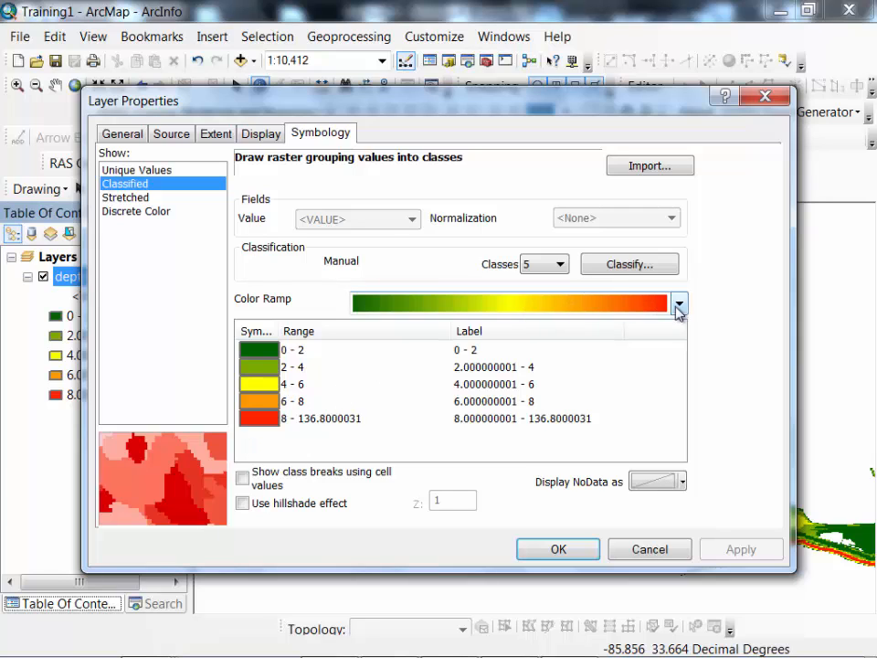
pyautogui.click(560, 265)
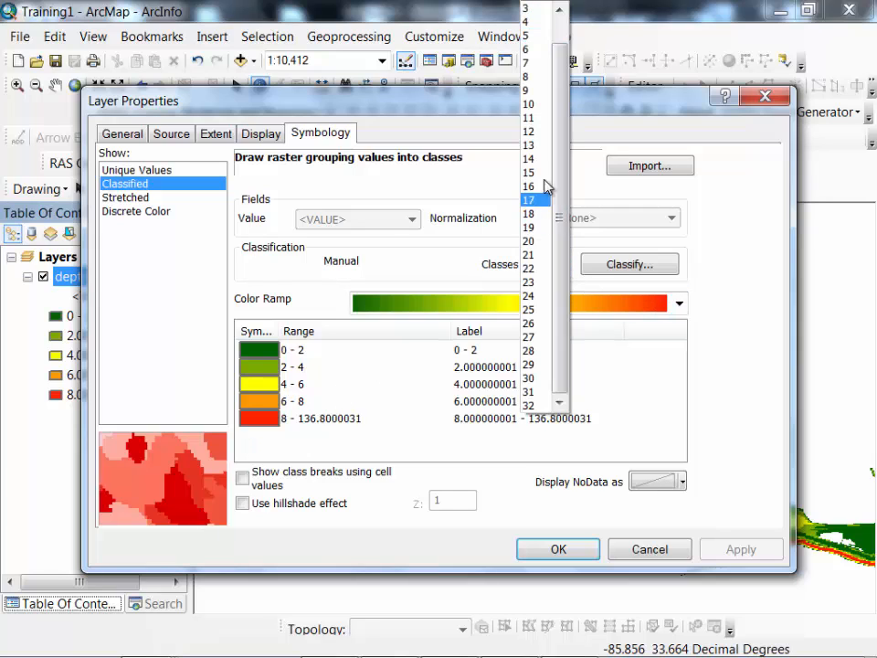
pyautogui.scroll(1, 559, 110)
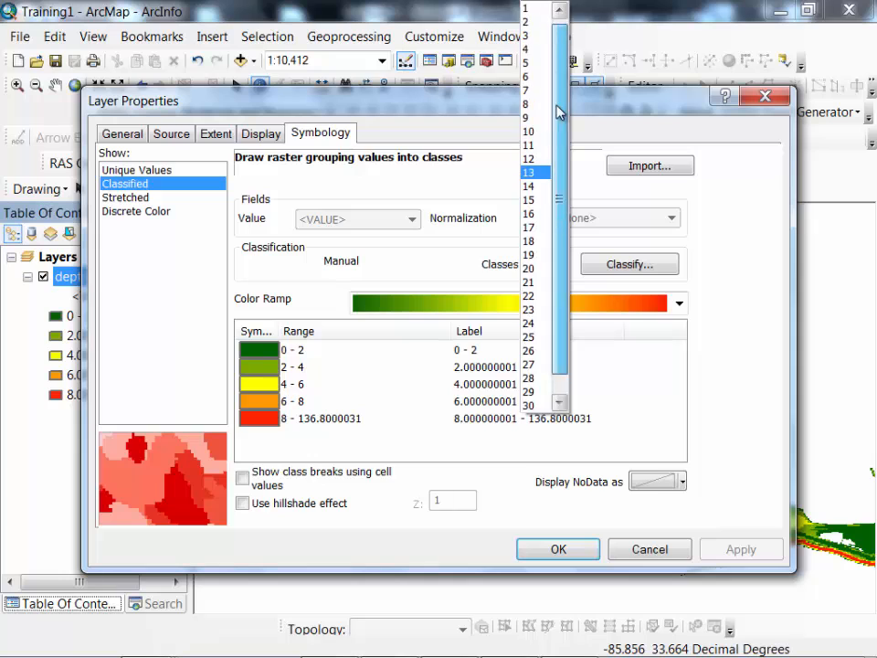
pyautogui.click(534, 22)
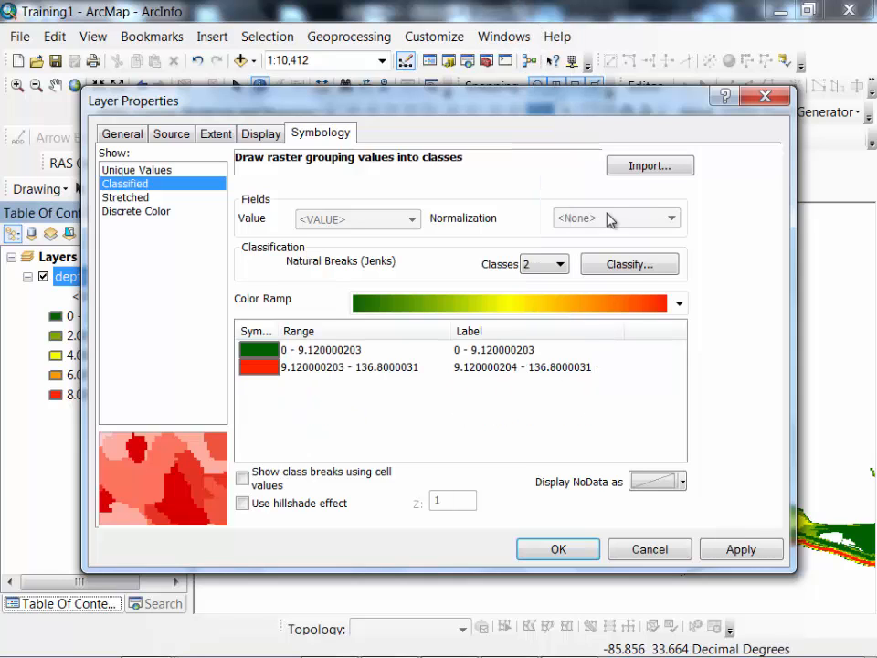
# Set the first break value of the two-class depth grid to 4 and apply the symbology.
pyautogui.click(630, 265)
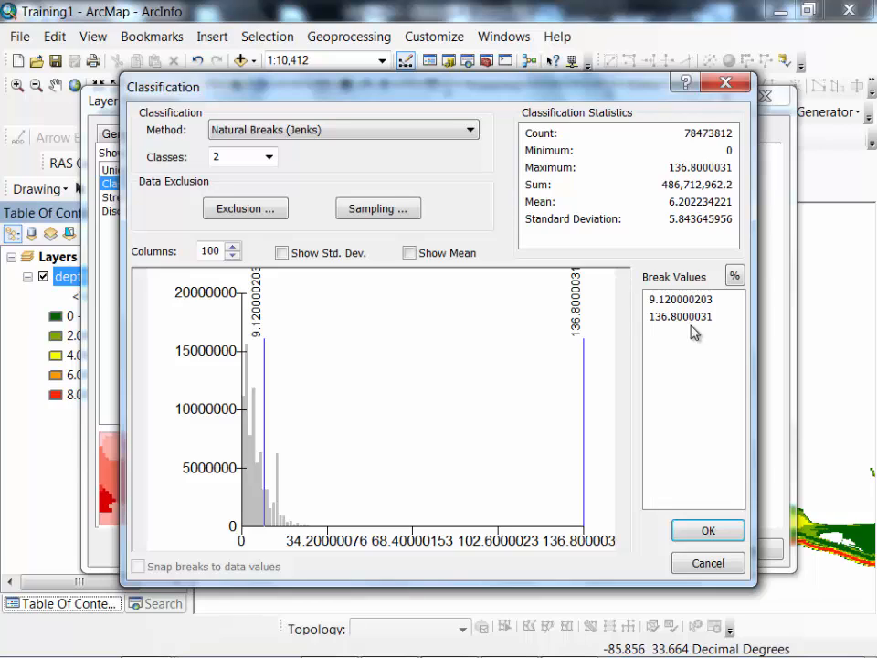
pyautogui.click(709, 307)
pyautogui.write('4')
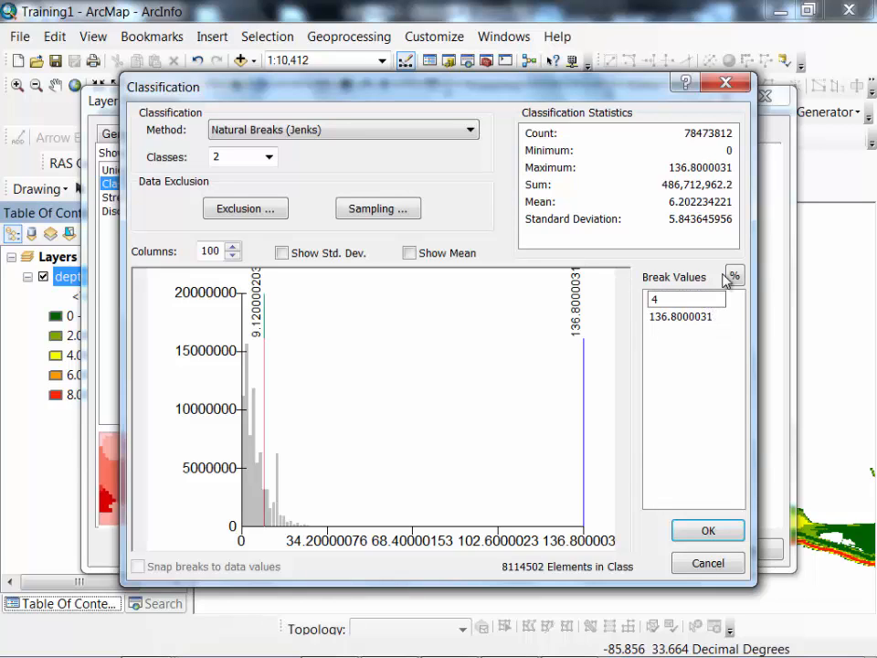
pyautogui.moveTo(854, 656)
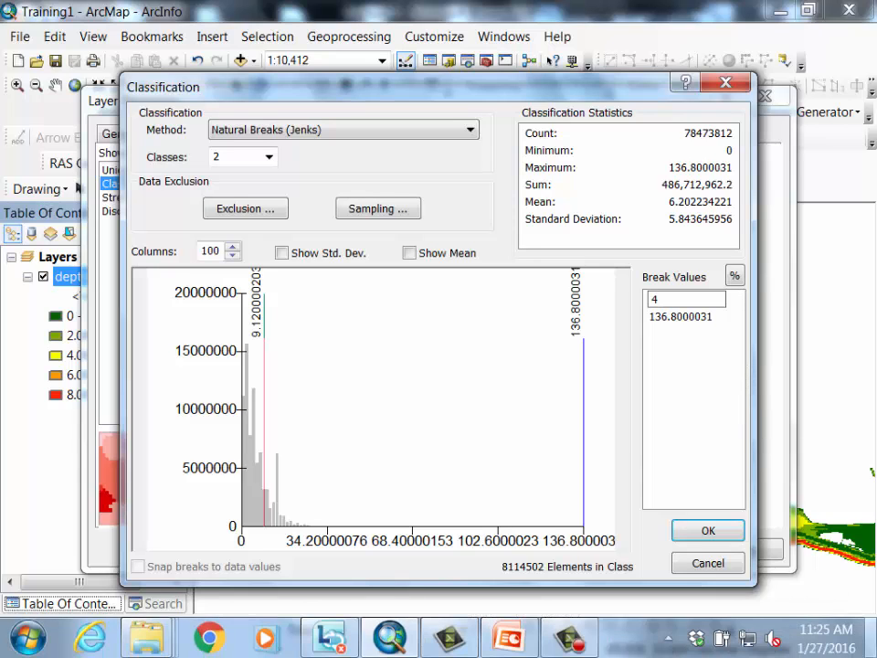
pyautogui.click(710, 532)
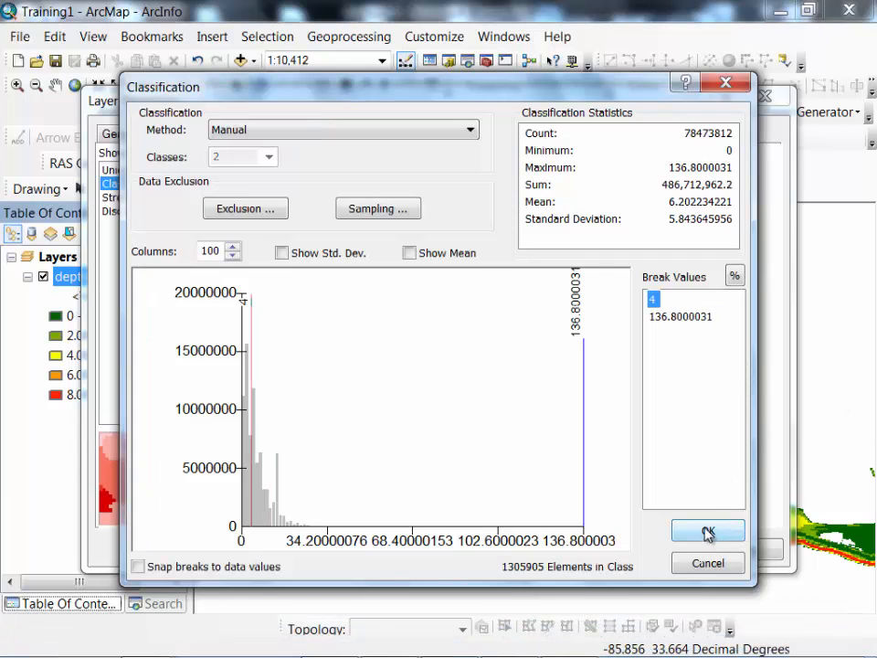
pyautogui.click(708, 533)
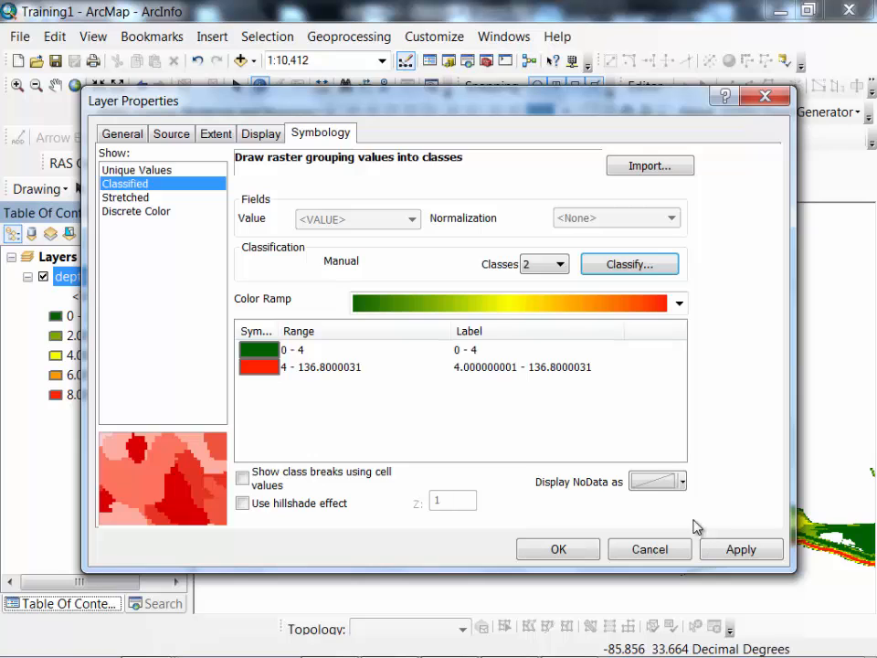
pyautogui.click(551, 550)
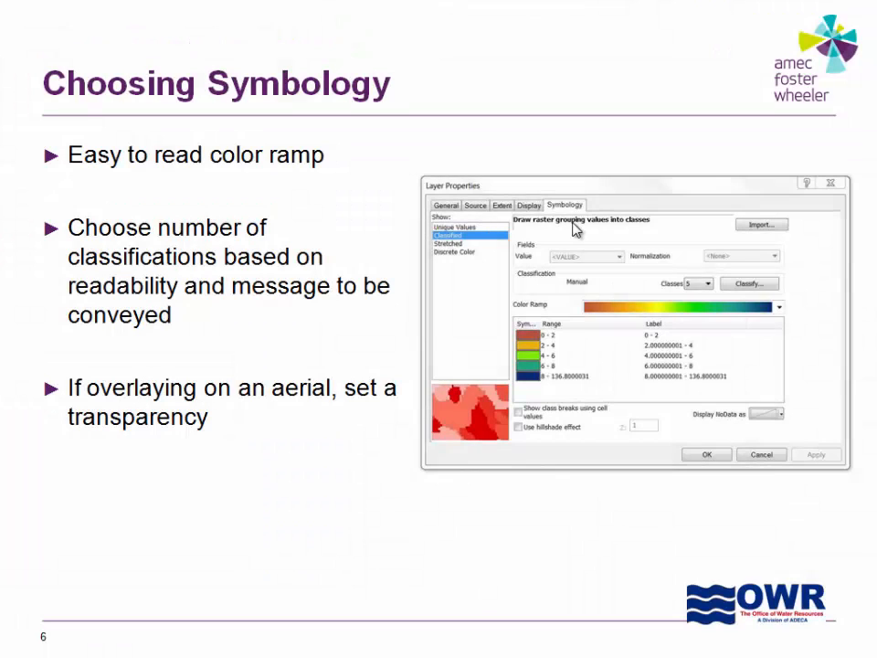
pyautogui.click(573, 137)
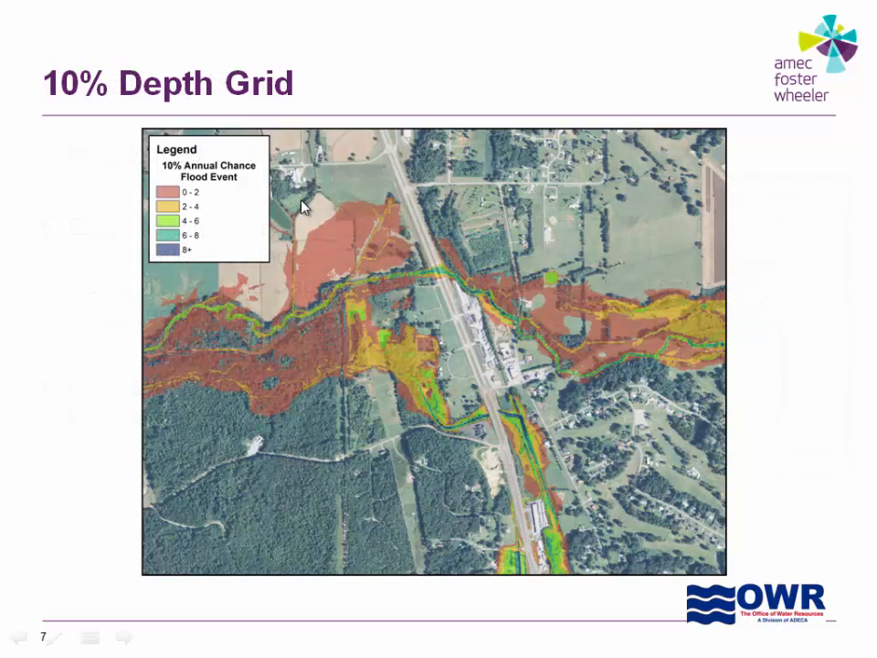
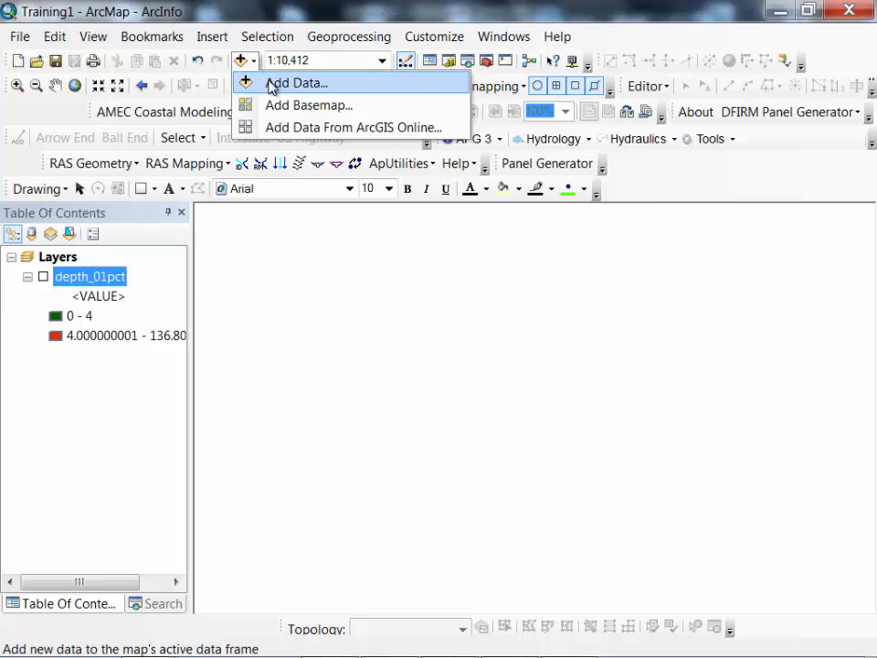
# Add the pctannchance raster from FRD_13043726S_150930.gdb to the map.
pyautogui.click(267, 83)
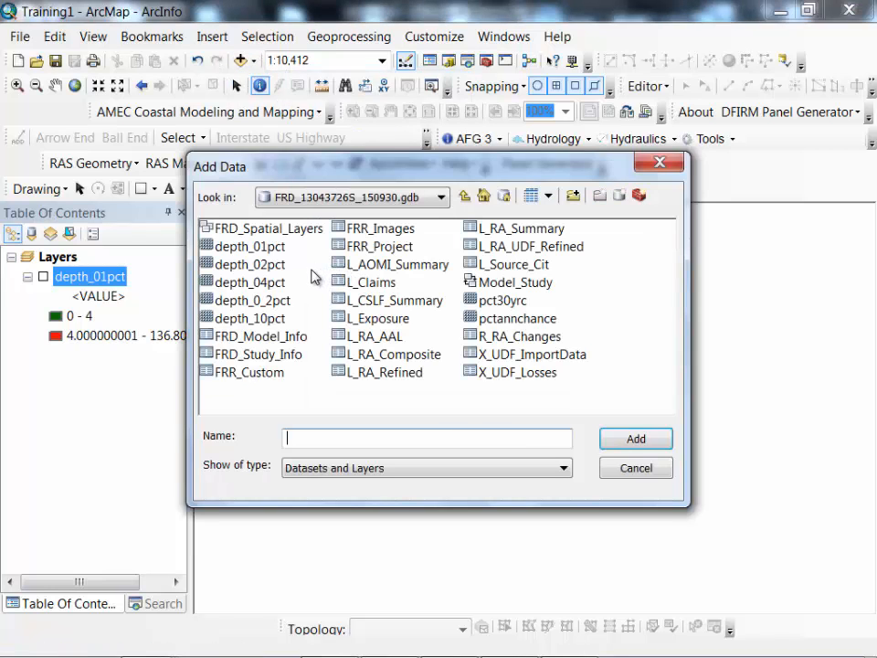
pyautogui.click(529, 322)
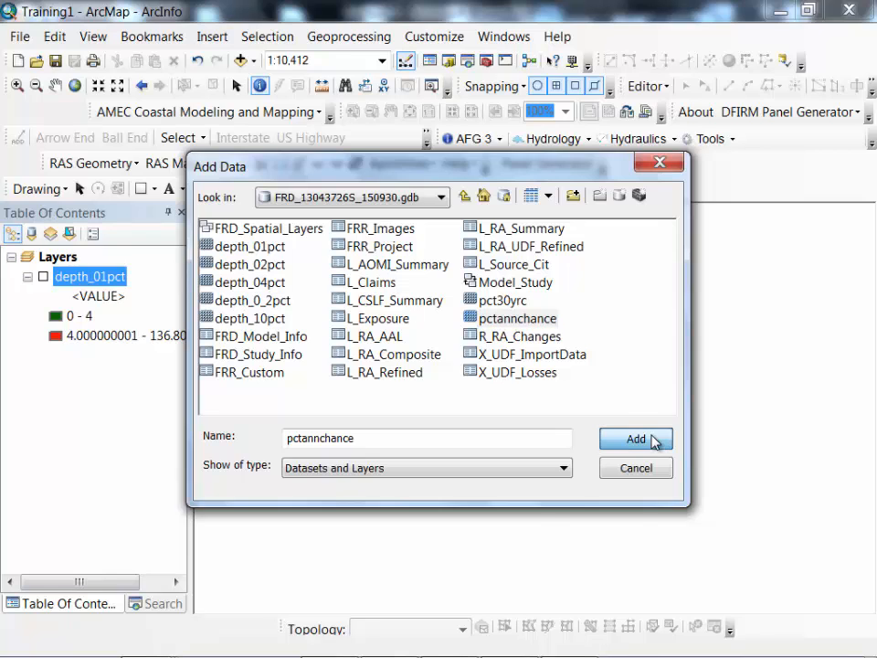
pyautogui.click(653, 440)
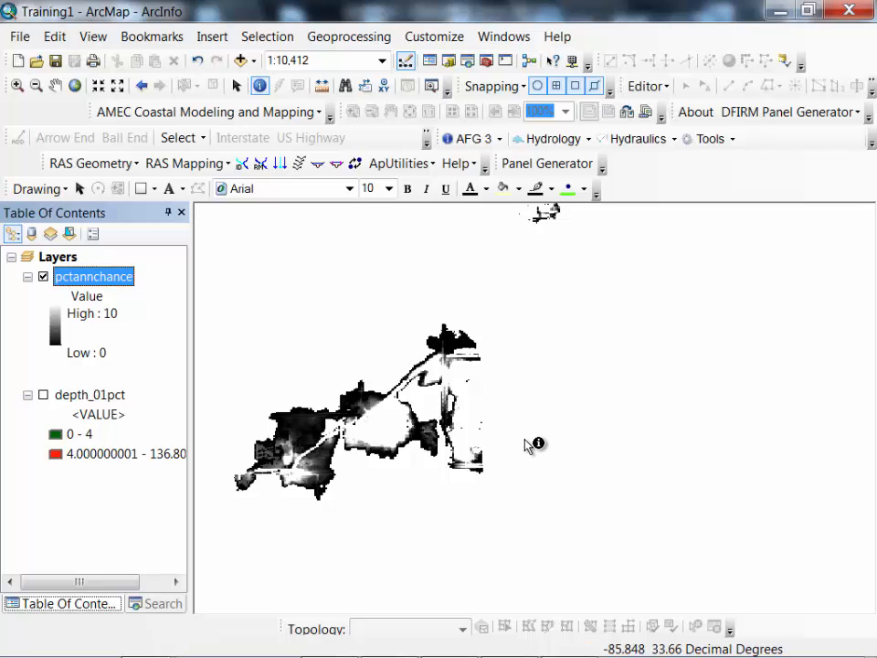
# Symbolize the pctannchance layer as classified with 3 classes and the green-yellow-red color ramp.
pyautogui.rightClick(102, 279)
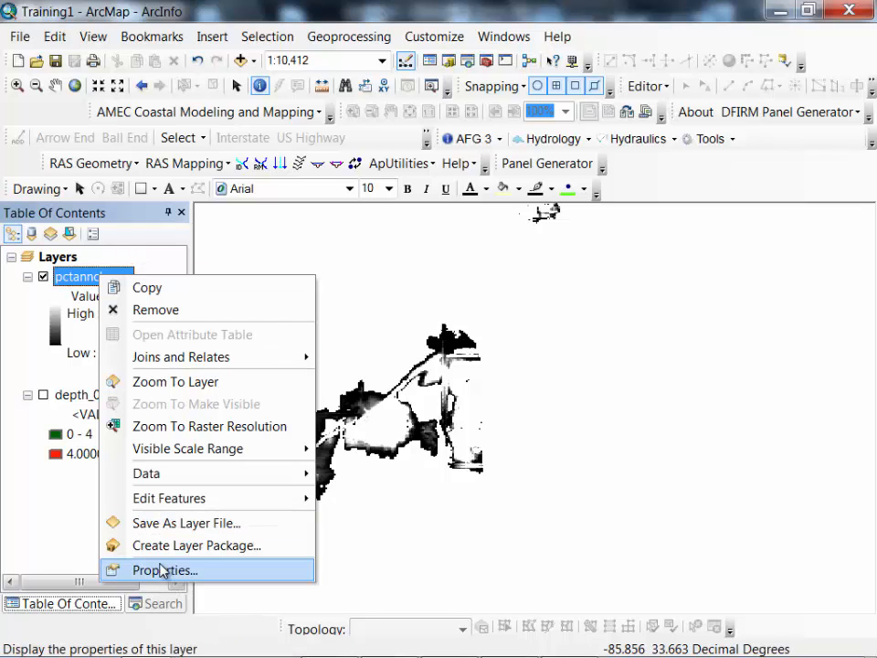
pyautogui.click(161, 570)
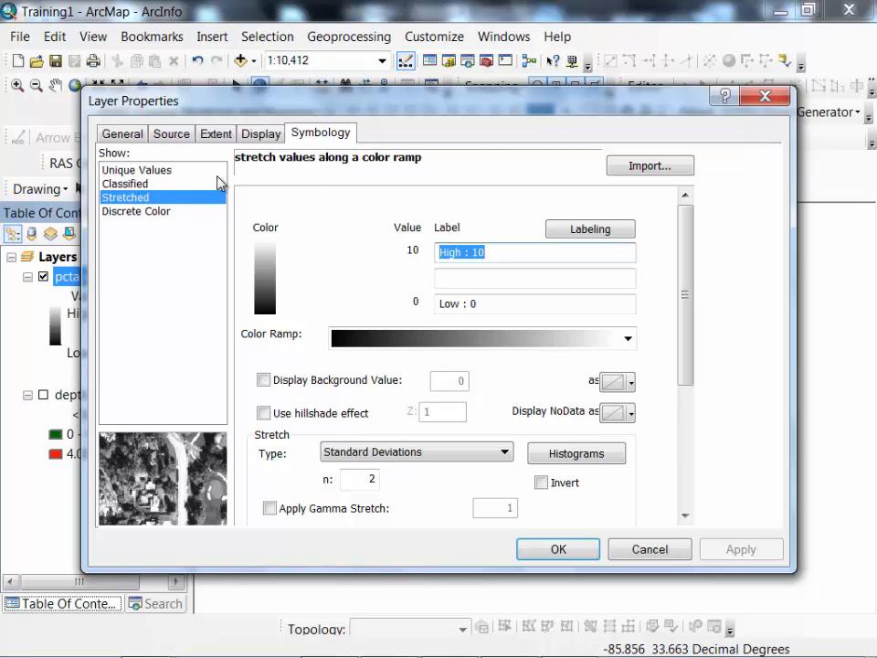
pyautogui.click(126, 186)
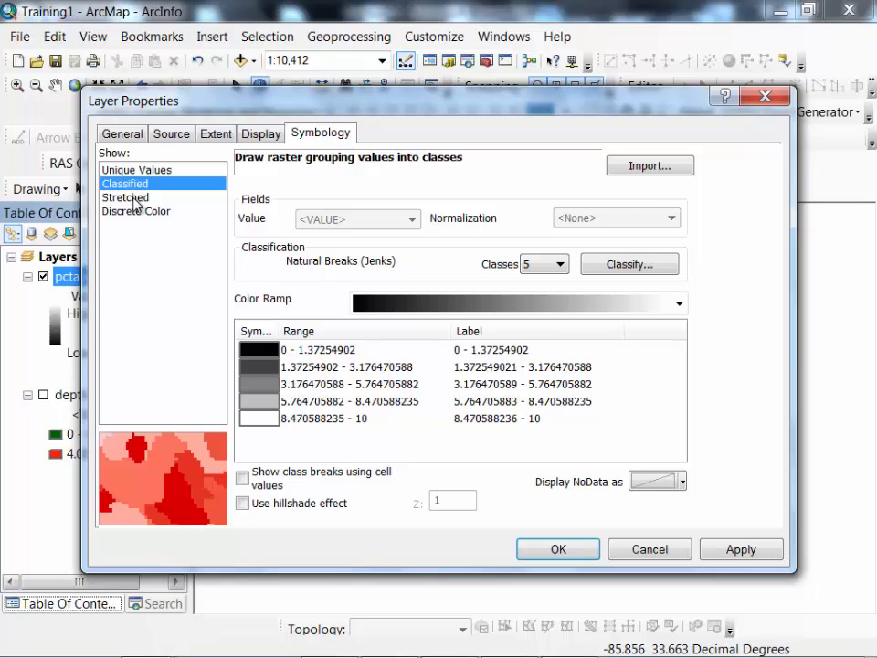
pyautogui.click(561, 264)
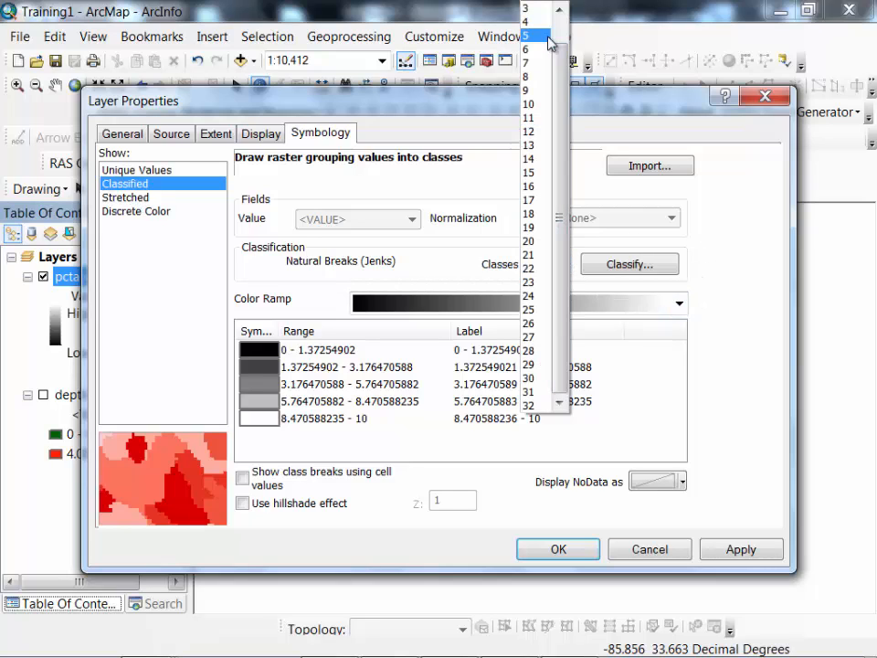
pyautogui.click(530, 9)
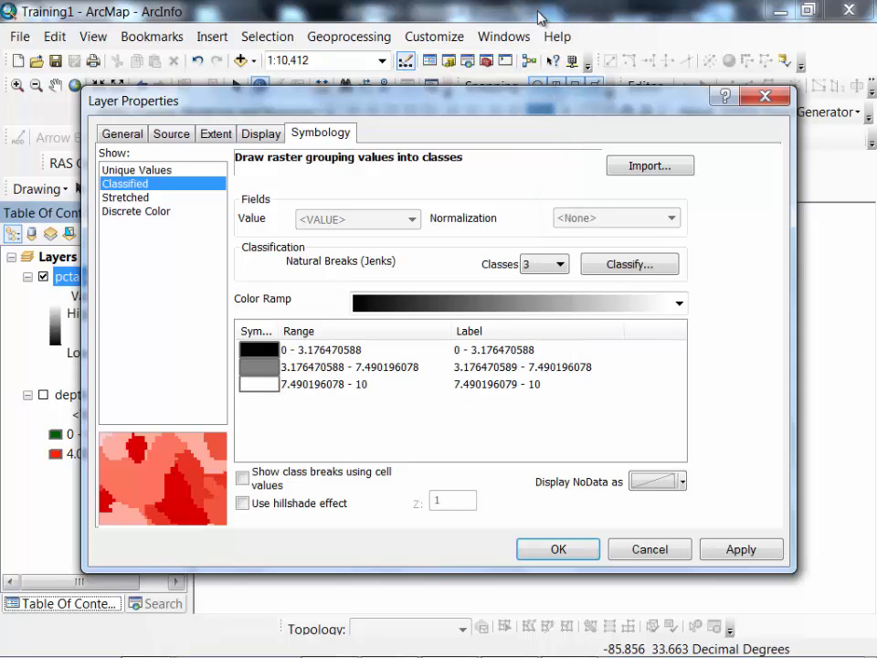
pyautogui.click(678, 306)
pyautogui.click(614, 190)
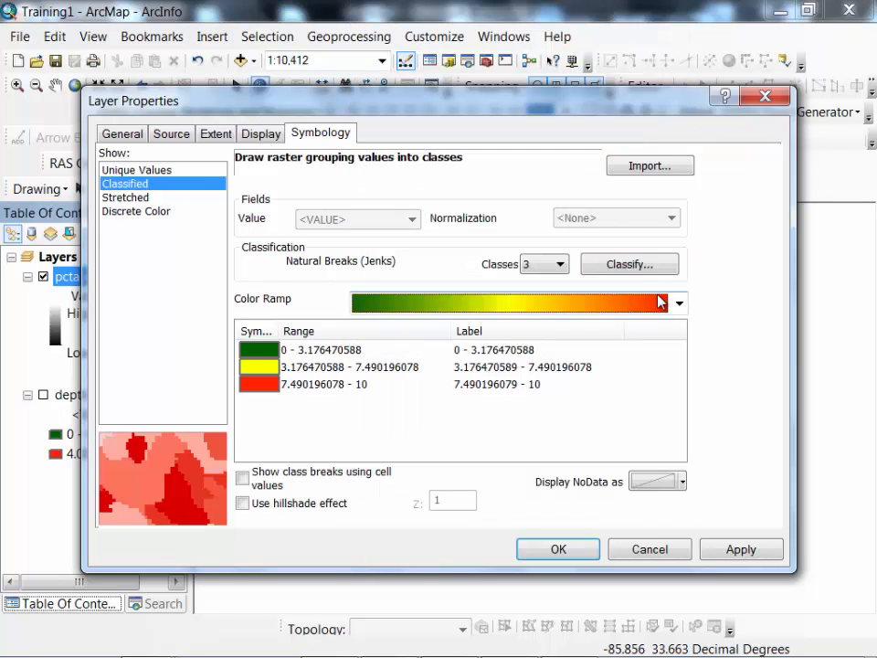
# Set the first two class break values of the pctannchance layer to 2 and 6, keeping 10 as the last break.
pyautogui.click(650, 265)
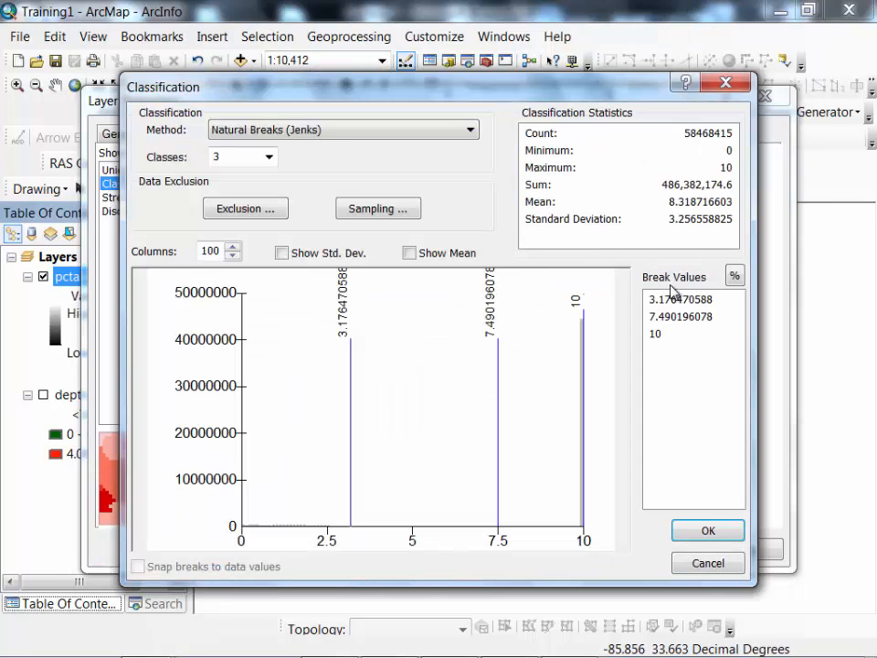
pyautogui.click(691, 300)
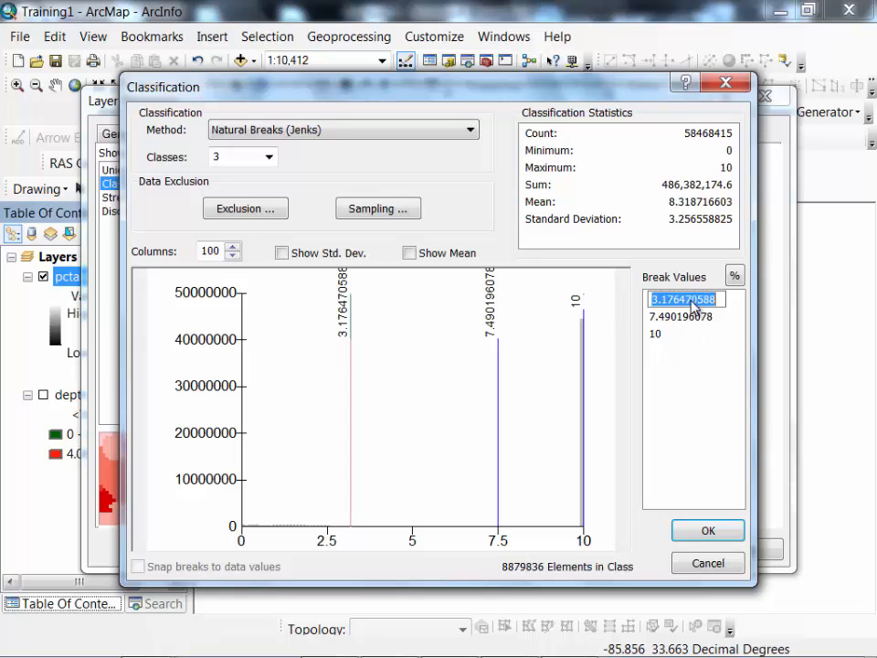
pyautogui.write('2')
pyautogui.press('Return')
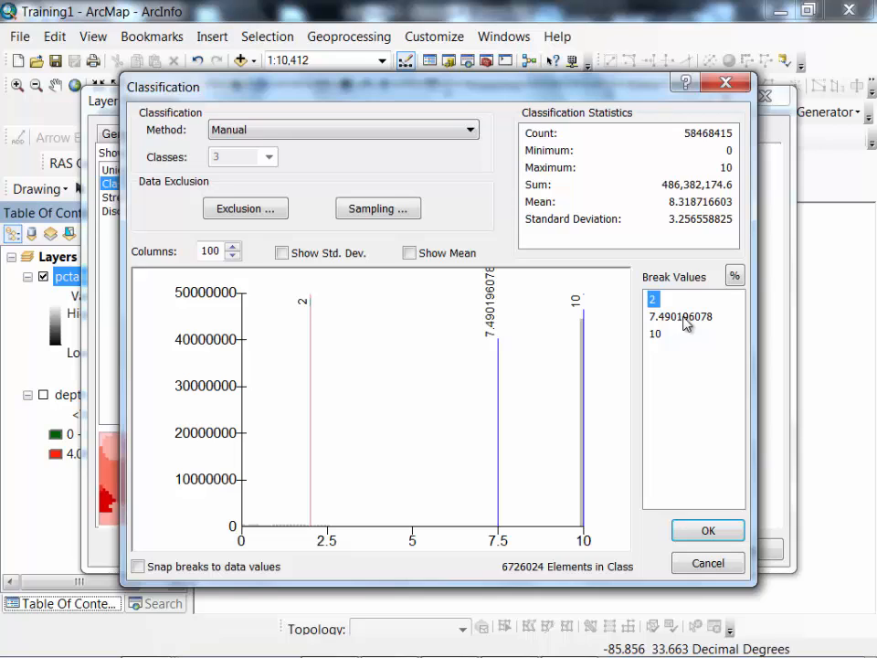
pyautogui.click(687, 319)
pyautogui.write('6')
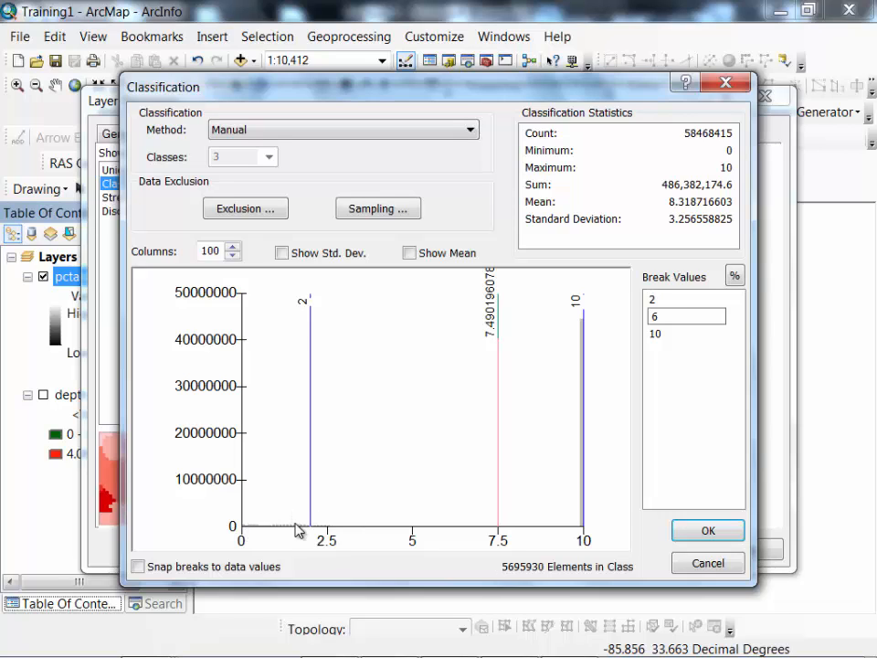
# Change the first break value of the pctannchance classification to 1.5 and apply the symbology to the map.
pyautogui.click(657, 305)
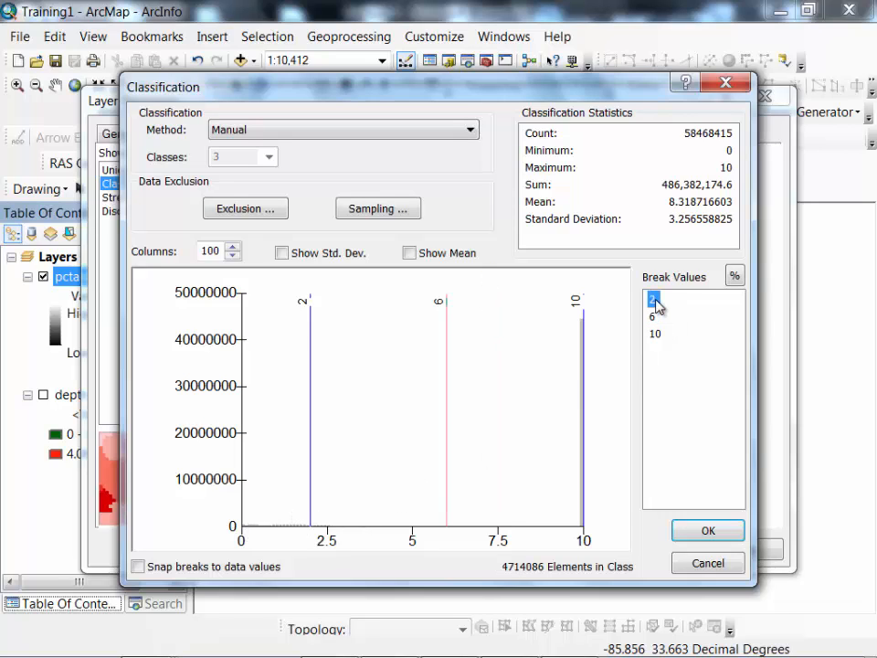
pyautogui.write('1.5')
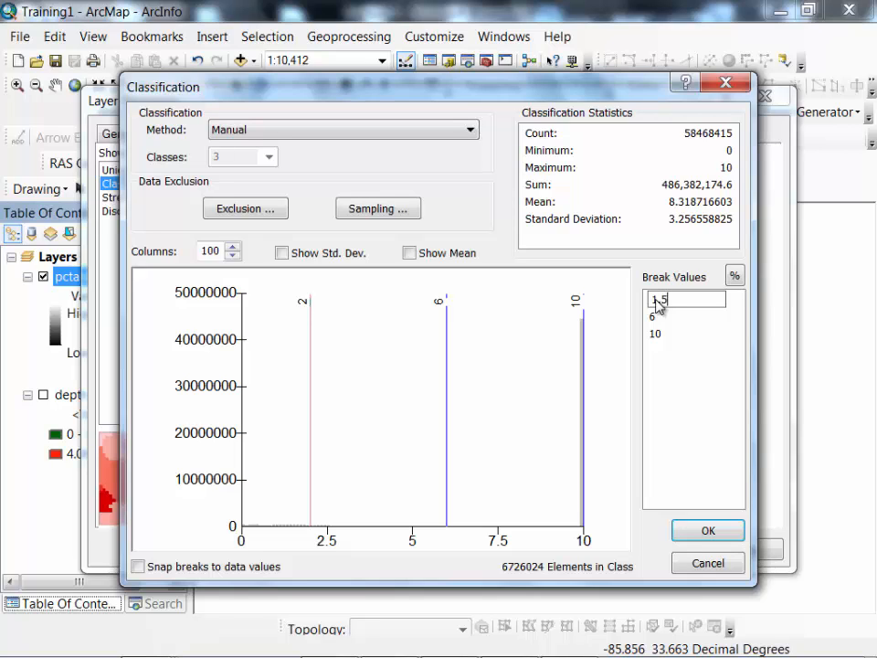
pyautogui.press('Return')
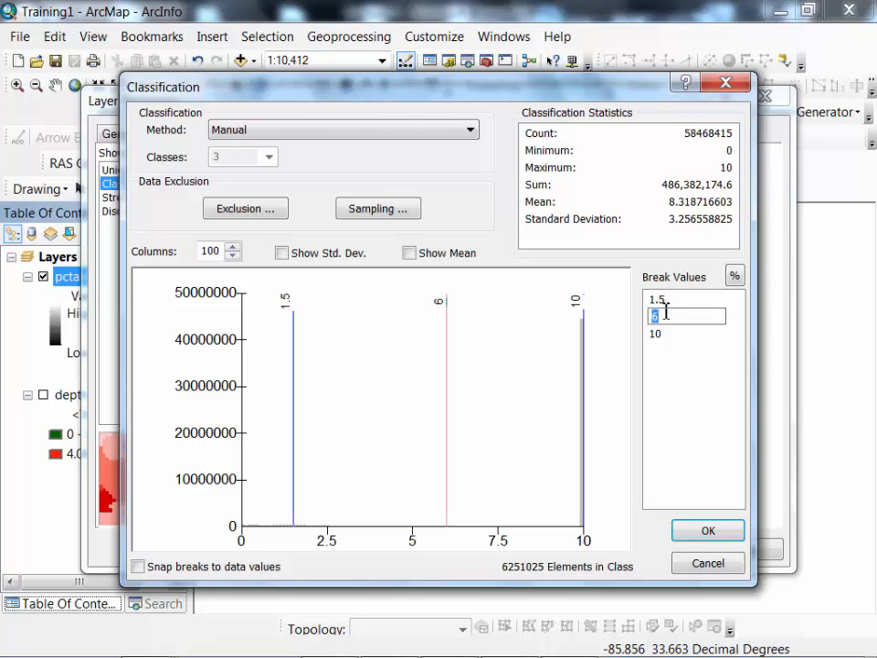
pyautogui.click(713, 539)
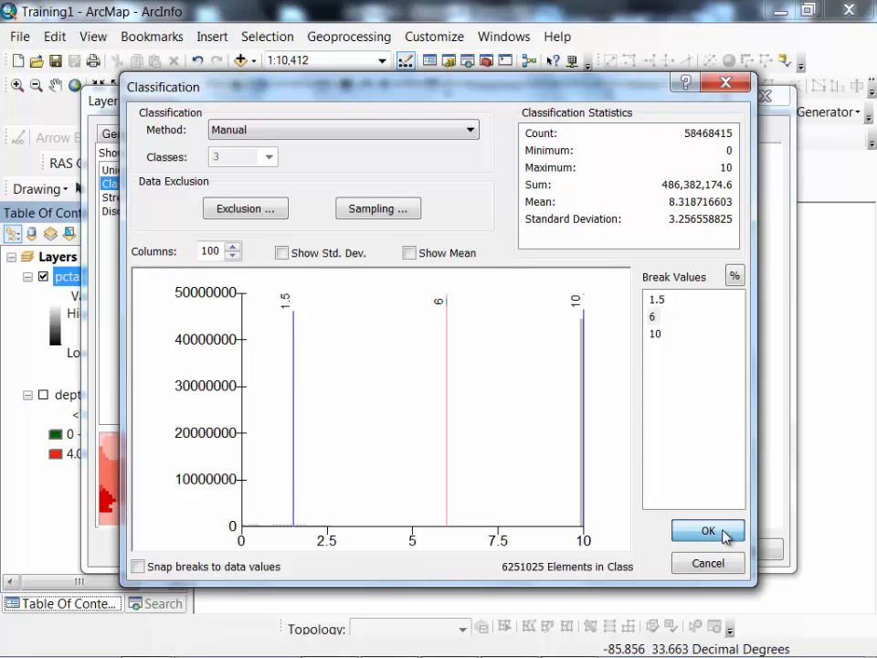
pyautogui.click(721, 532)
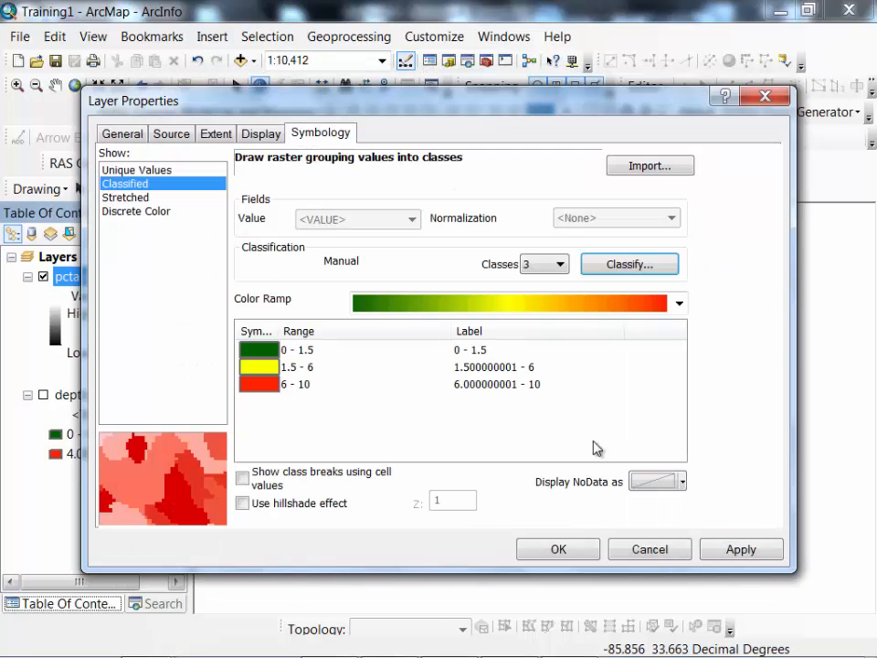
pyautogui.click(558, 549)
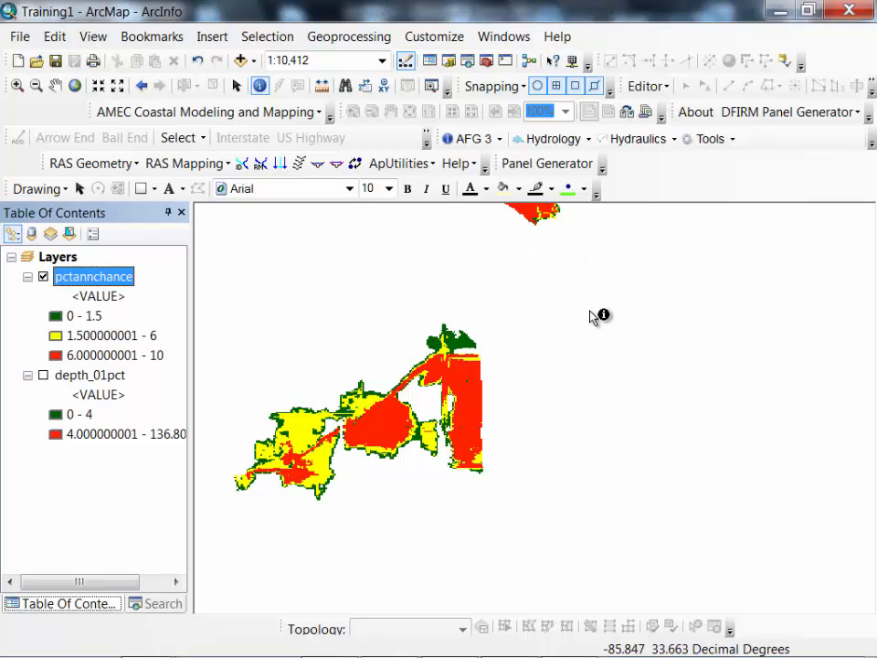
# Set the display transparency of the pctannchance layer to 50 %.
pyautogui.rightClick(87, 279)
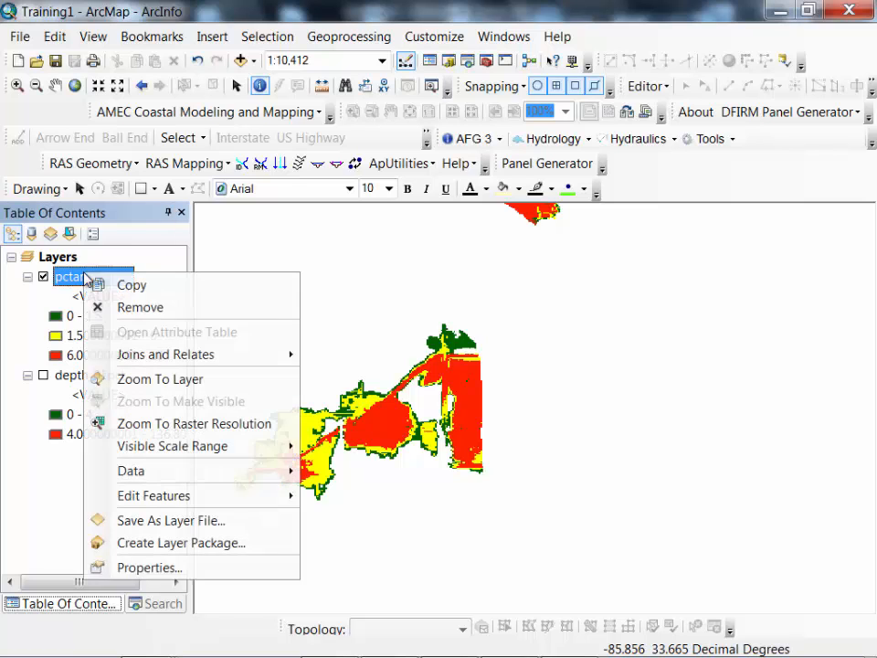
pyautogui.click(209, 568)
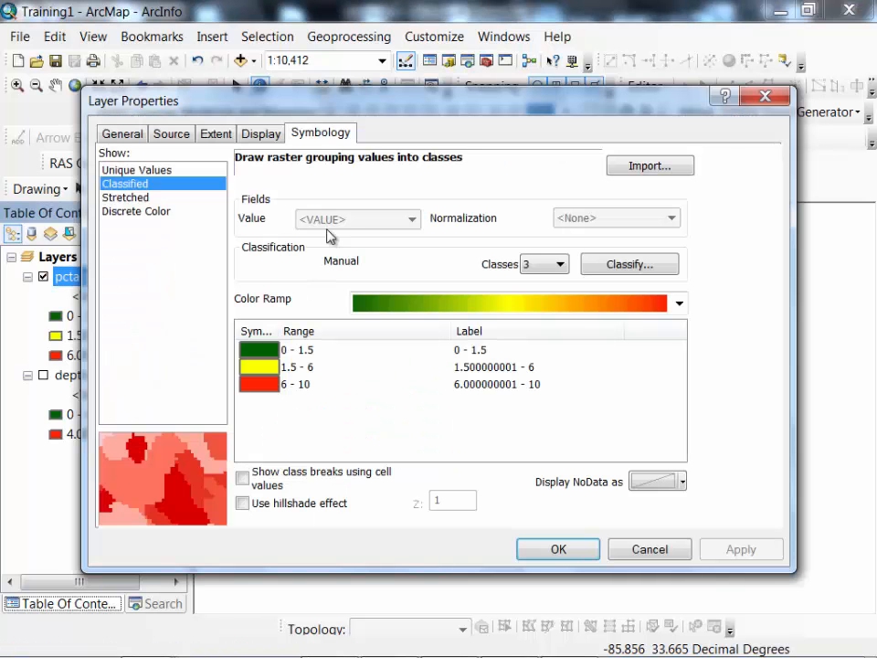
pyautogui.click(257, 137)
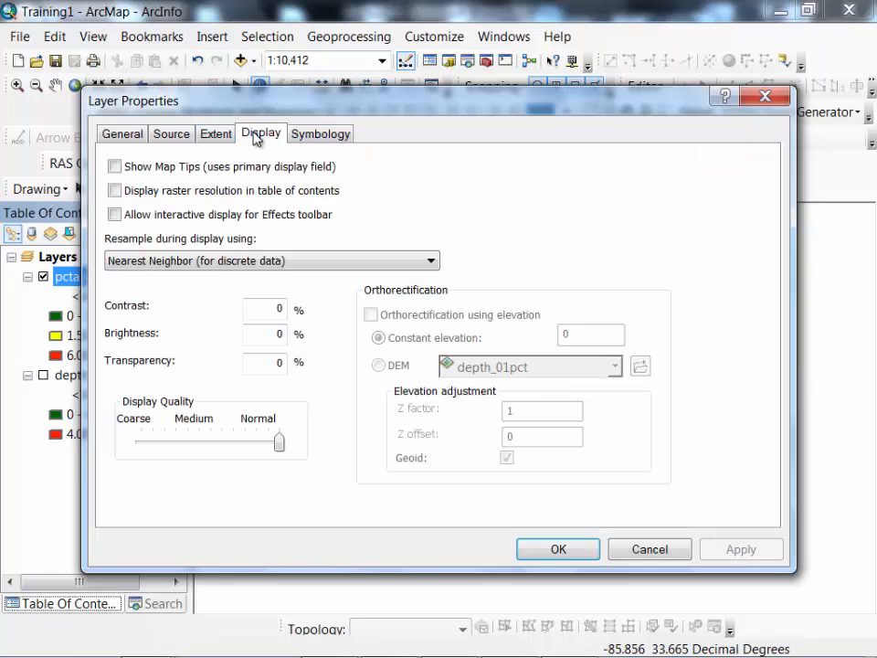
pyautogui.doubleClick(273, 363)
pyautogui.write('50')
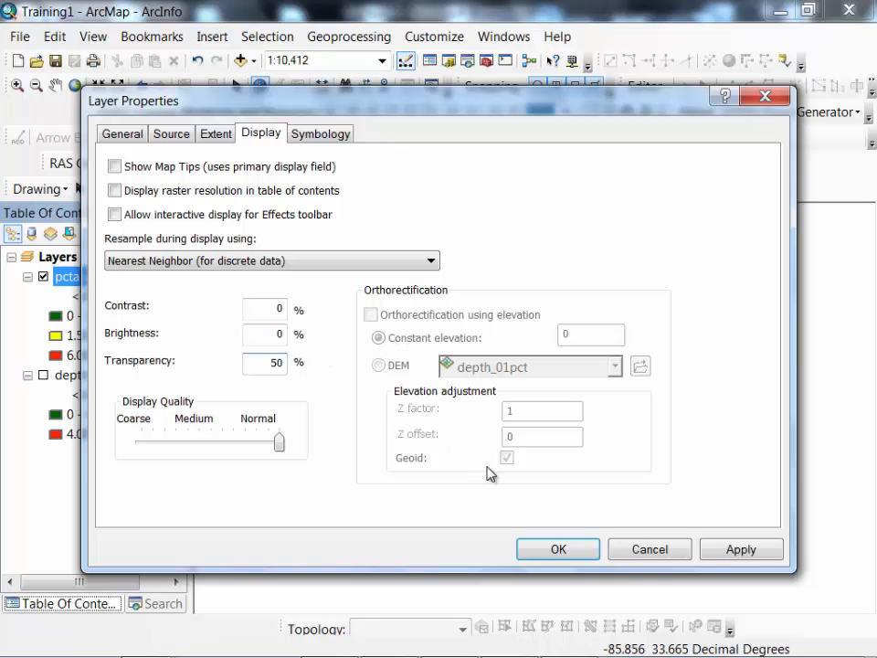
pyautogui.click(566, 550)
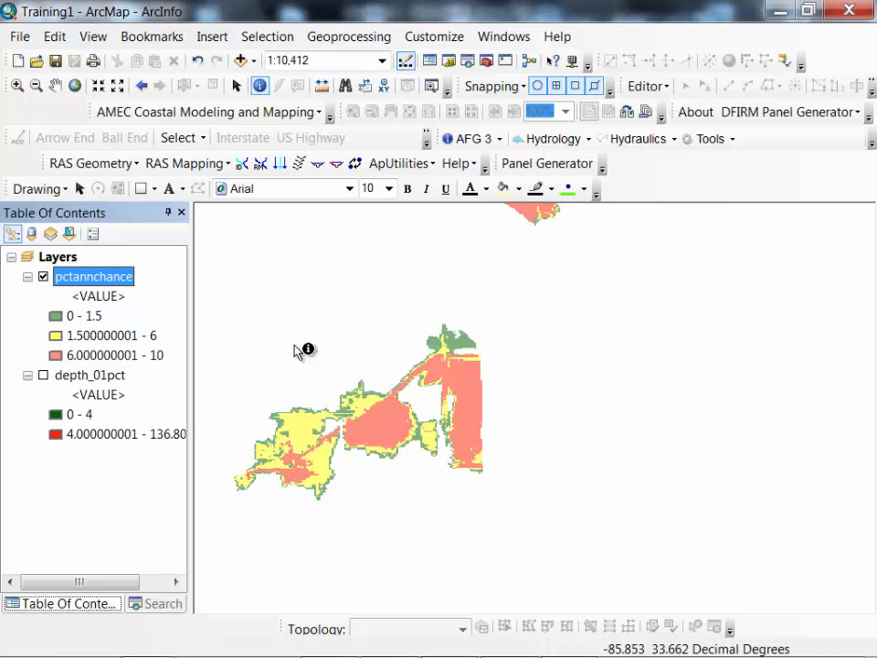
# Add the Imagery basemap beneath the flood layers.
pyautogui.click(253, 61)
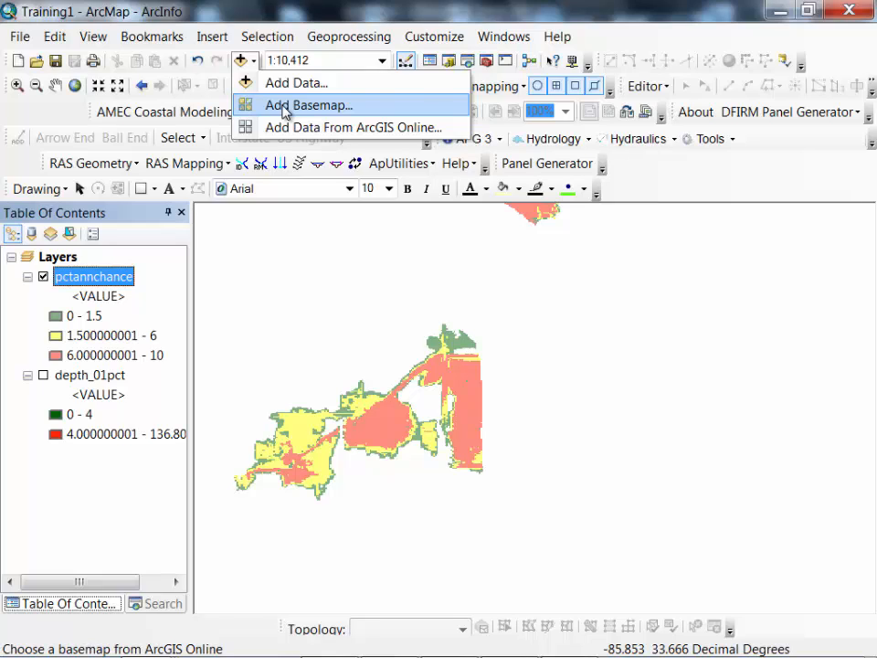
pyautogui.click(285, 108)
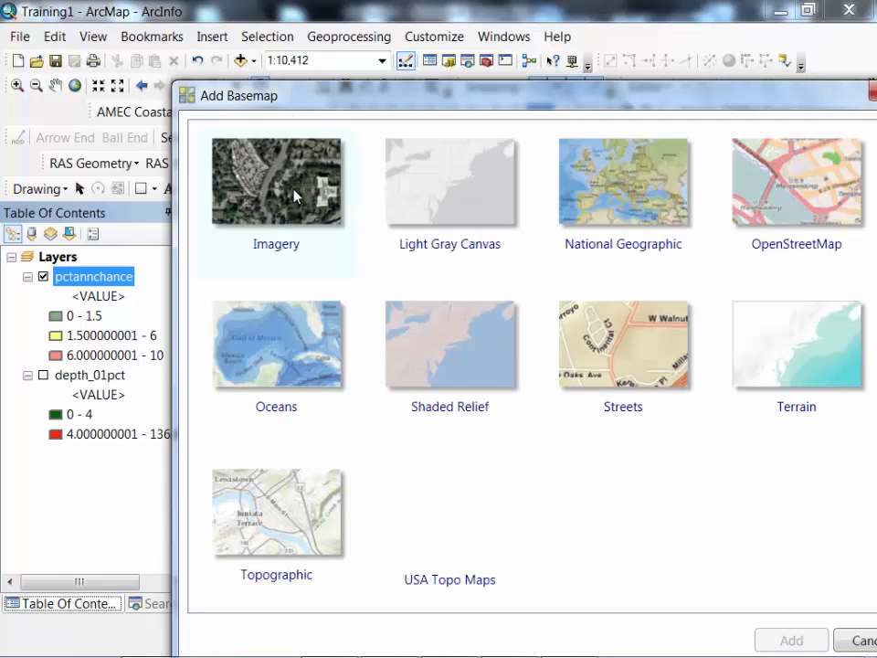
pyautogui.click(294, 194)
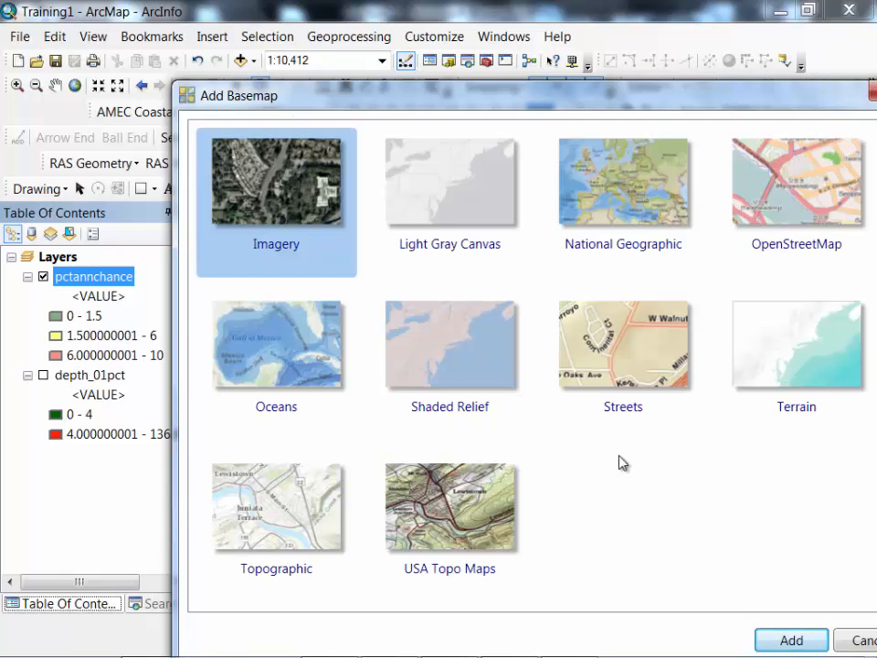
pyautogui.click(791, 642)
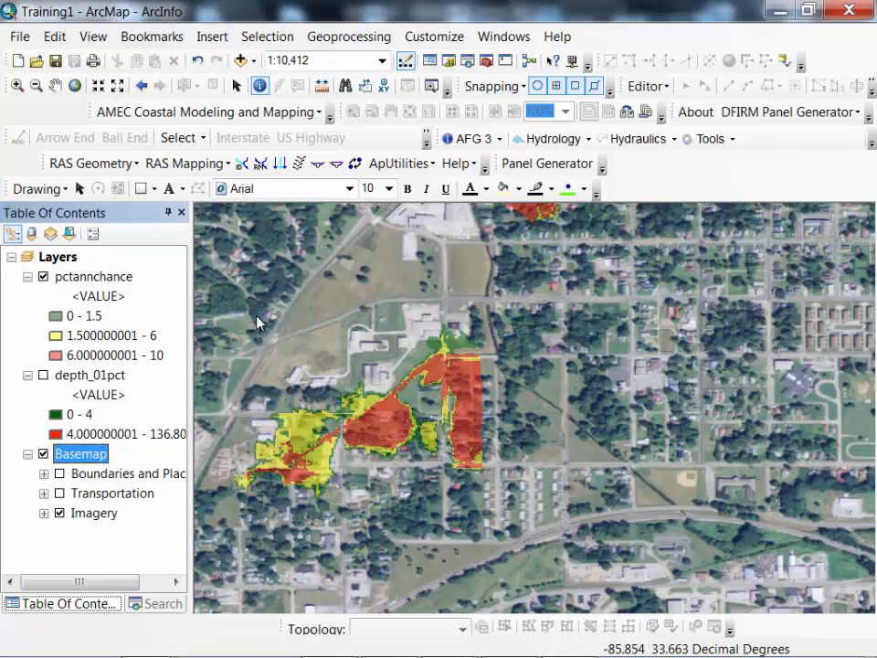
# Measure distances along the tall eastern red zone and within the western flooded area, closing the measurement window when finished.
pyautogui.click(16, 85)
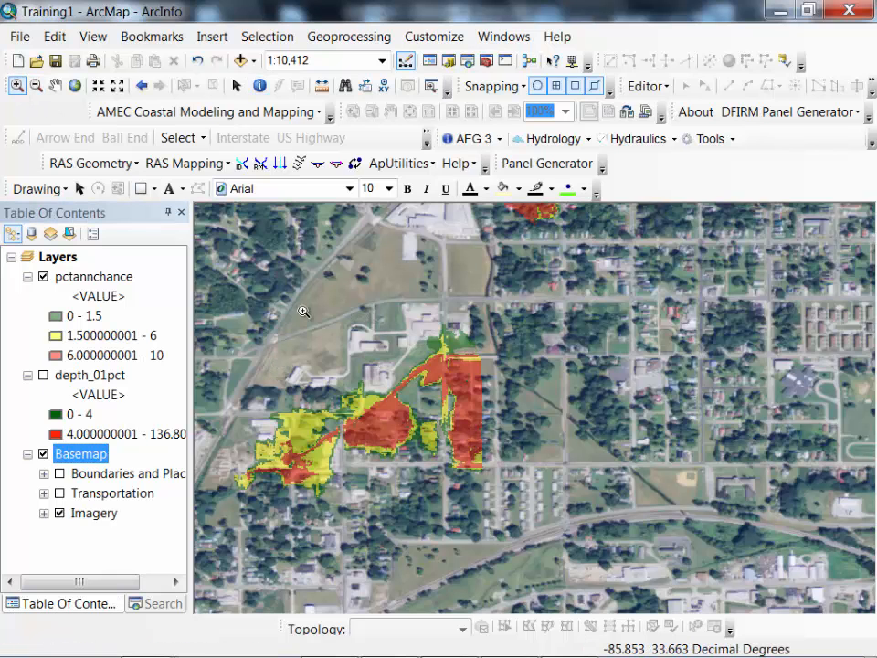
pyautogui.moveTo(304, 310); pyautogui.dragTo(527, 501)
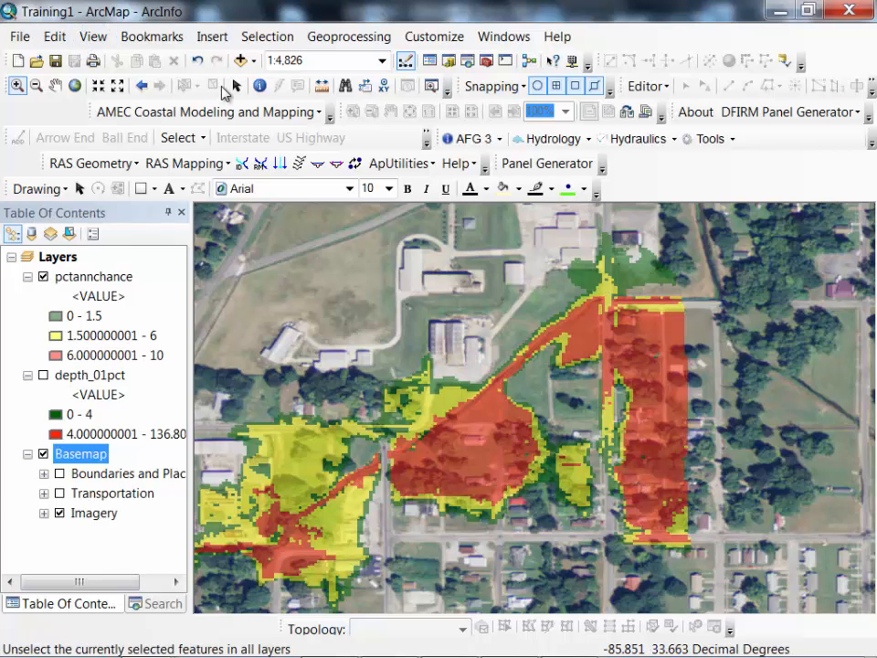
pyautogui.click(319, 87)
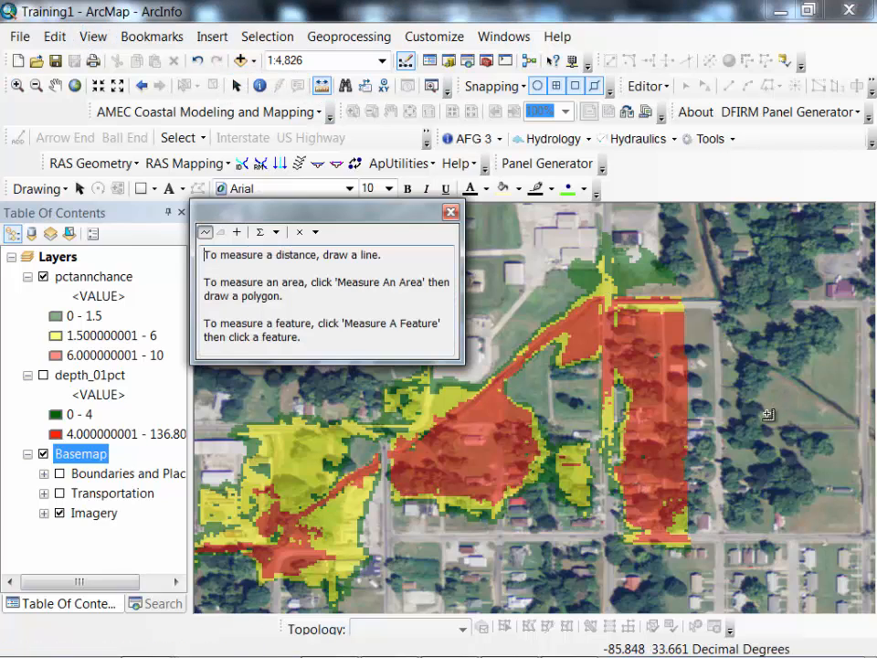
pyautogui.doubleClick(633, 461)
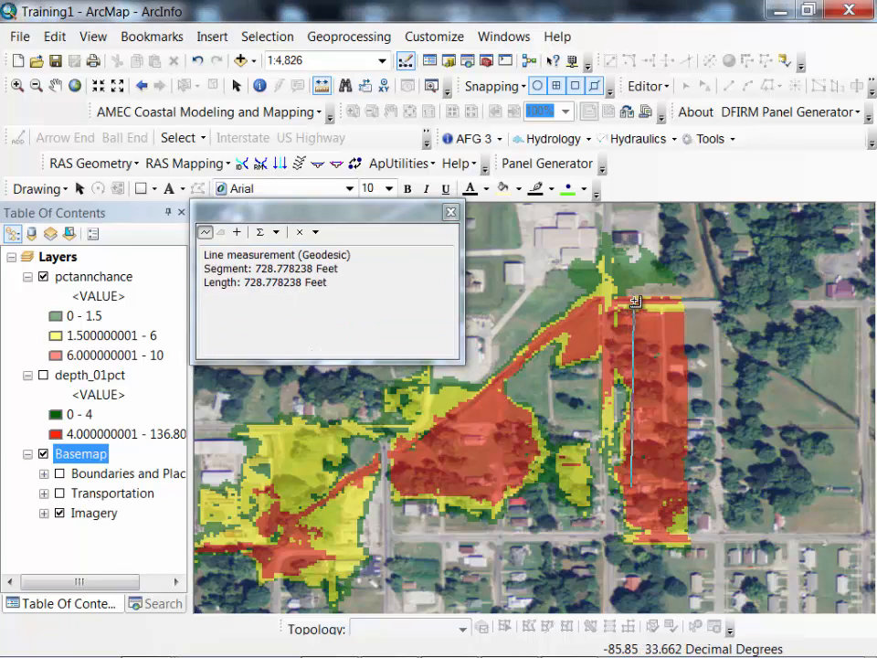
pyautogui.doubleClick(635, 301)
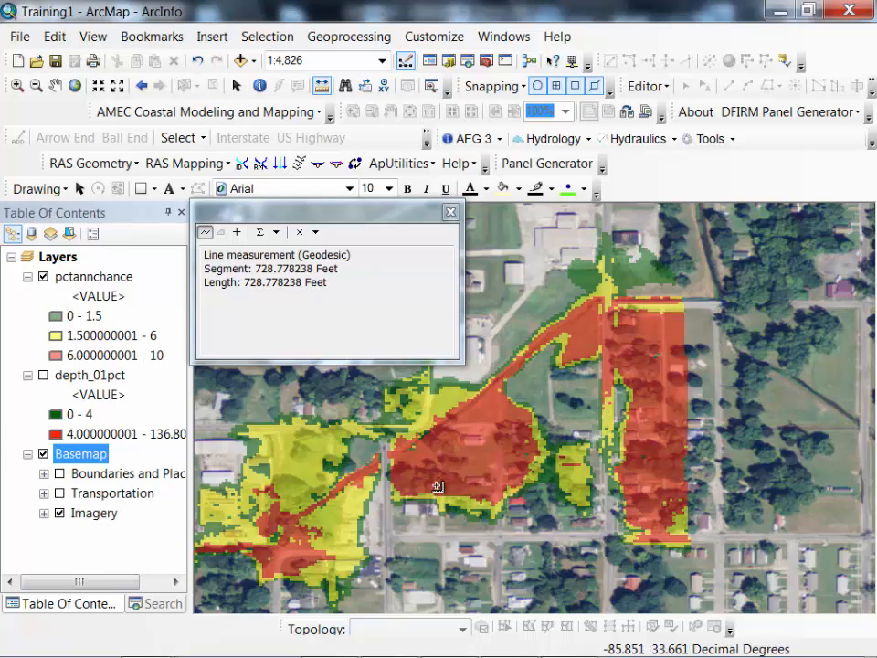
pyautogui.click(342, 513)
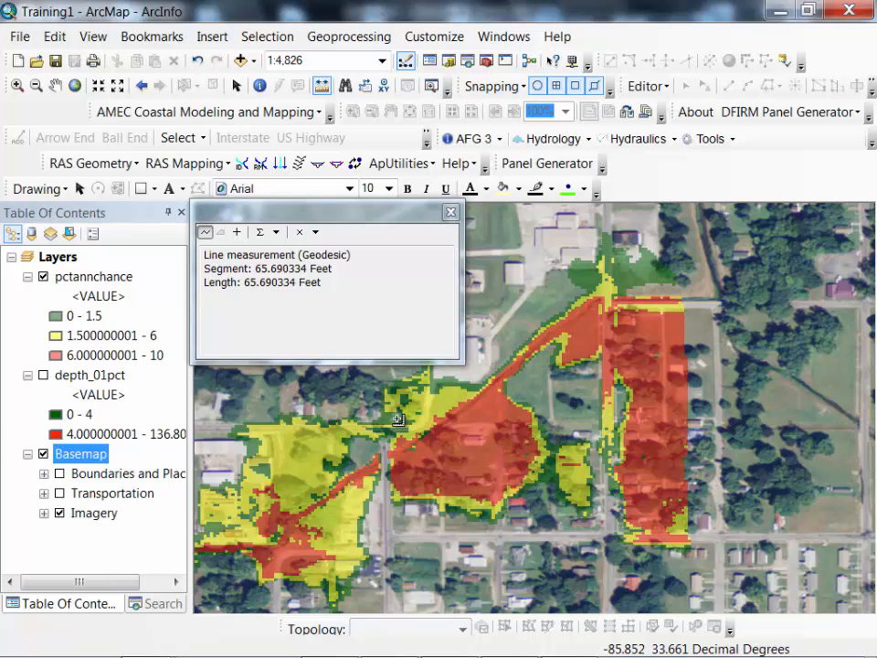
pyautogui.click(452, 217)
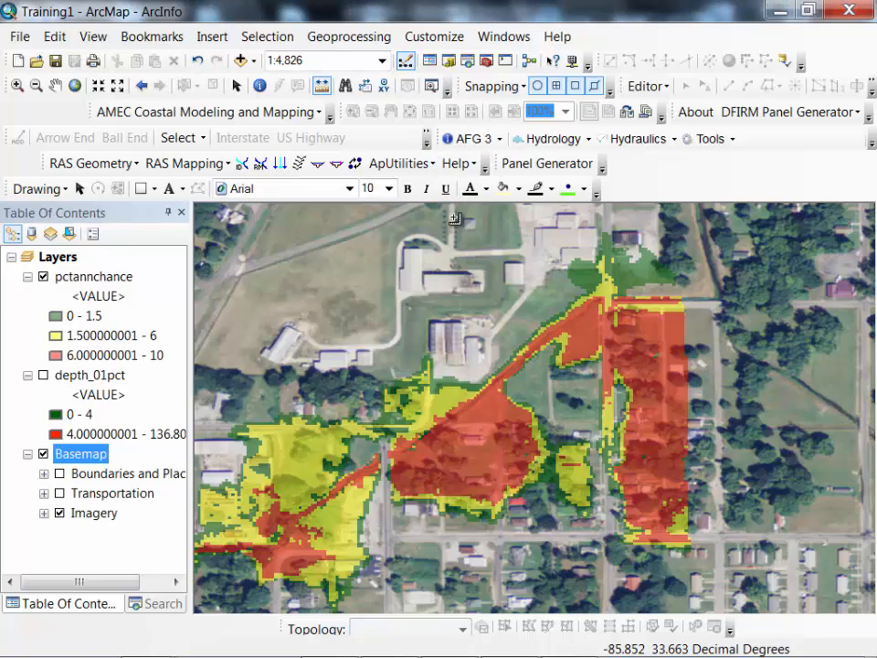